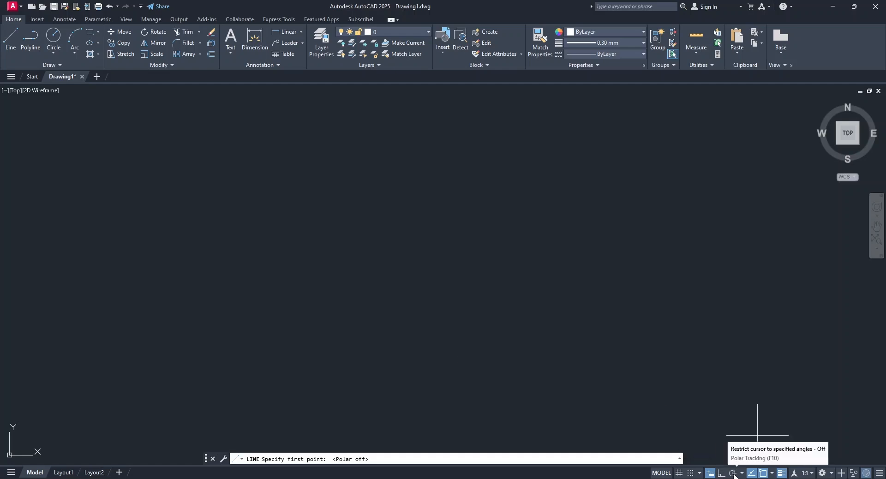
Draw a freehand zigzag of connected lines across the upper drawing area, ending with a long horizontal segment, and finish the Line command
{"action": "left_click", "coordinate": [96, 212]}
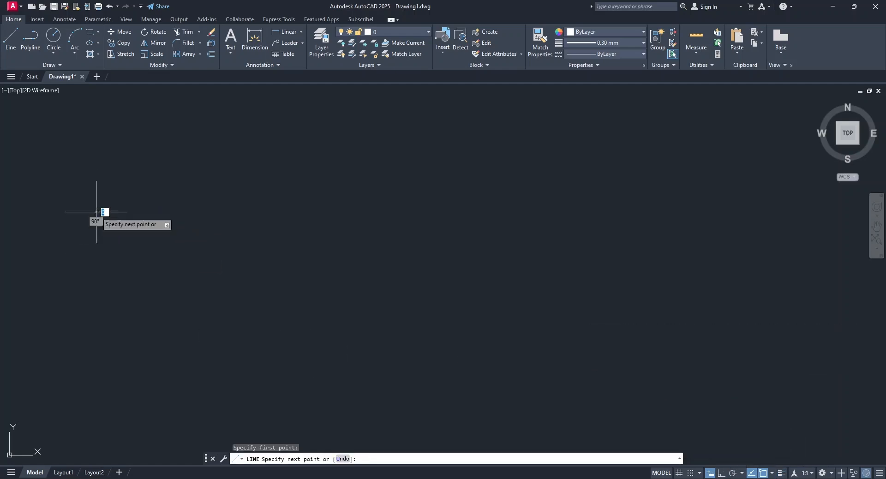
{"action": "left_click", "coordinate": [171, 141]}
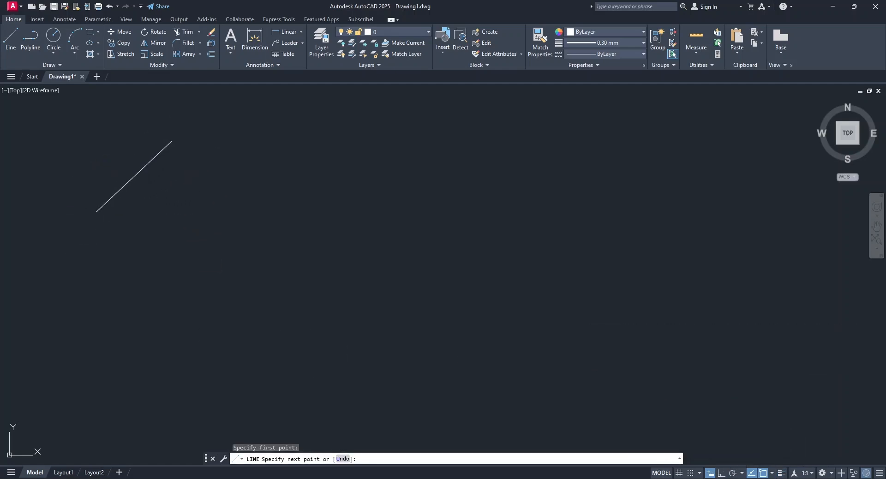
{"action": "left_click", "coordinate": [275, 281]}
{"action": "left_click", "coordinate": [284, 156]}
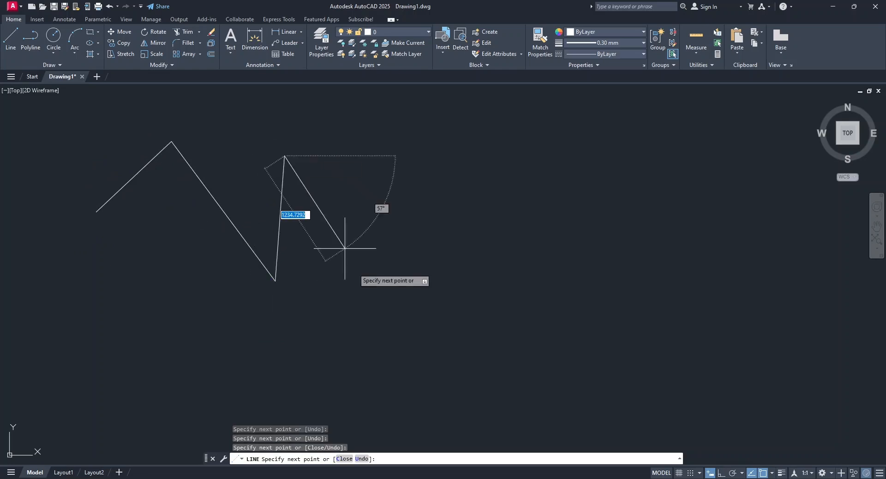
{"action": "left_click", "coordinate": [354, 267]}
{"action": "left_click", "coordinate": [358, 149]}
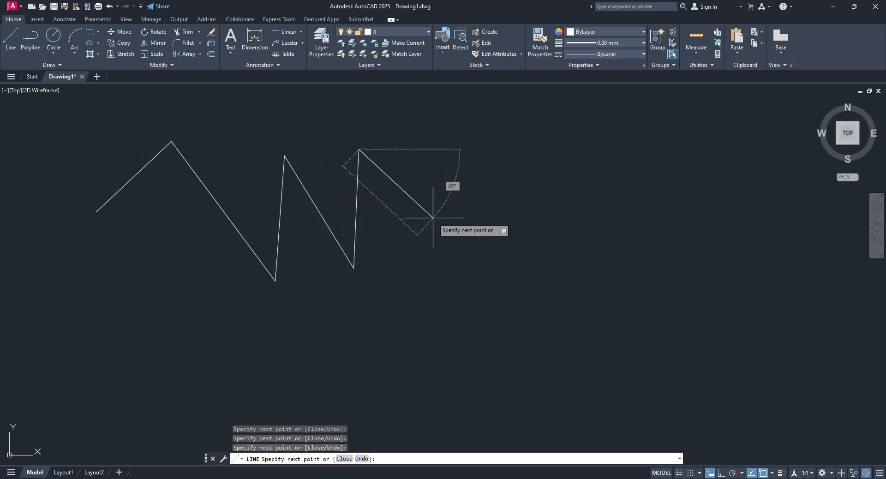
{"action": "left_click", "coordinate": [433, 218]}
{"action": "left_click", "coordinate": [678, 217]}
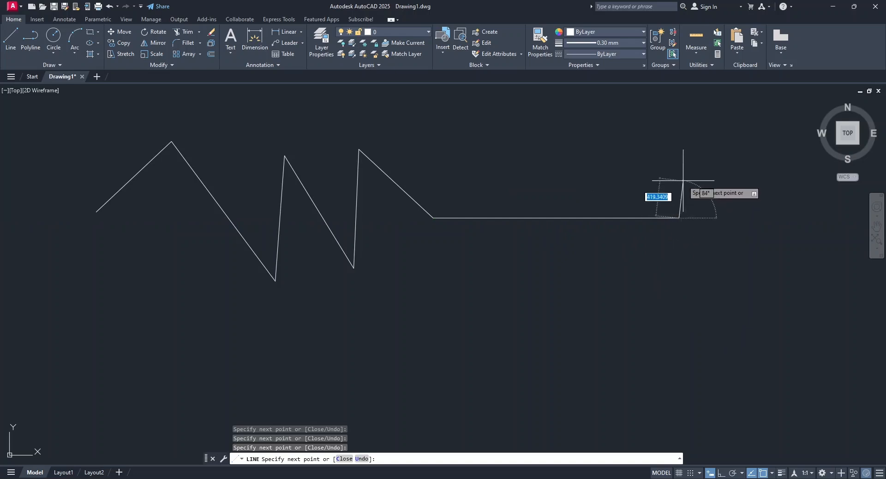
{"action": "key", "text": "Escape"}
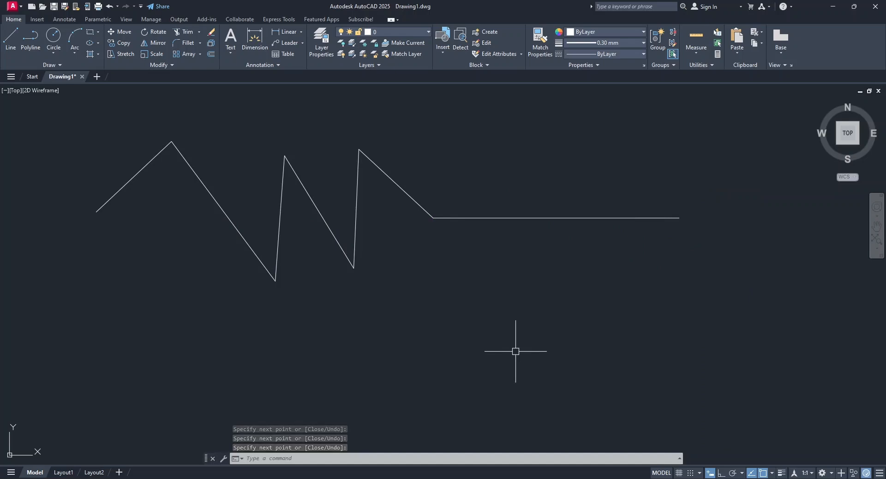
Draw a closed 1000 by 600 rectangle from separate lines below the zigzag, with Ortho mode on and the Close option for the last side
{"action": "key", "text": "Return"}
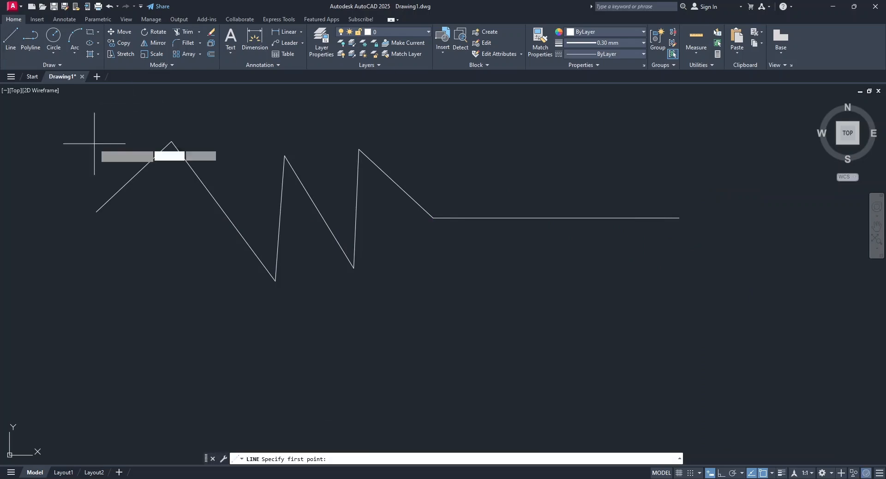
{"action": "left_click", "coordinate": [178, 335]}
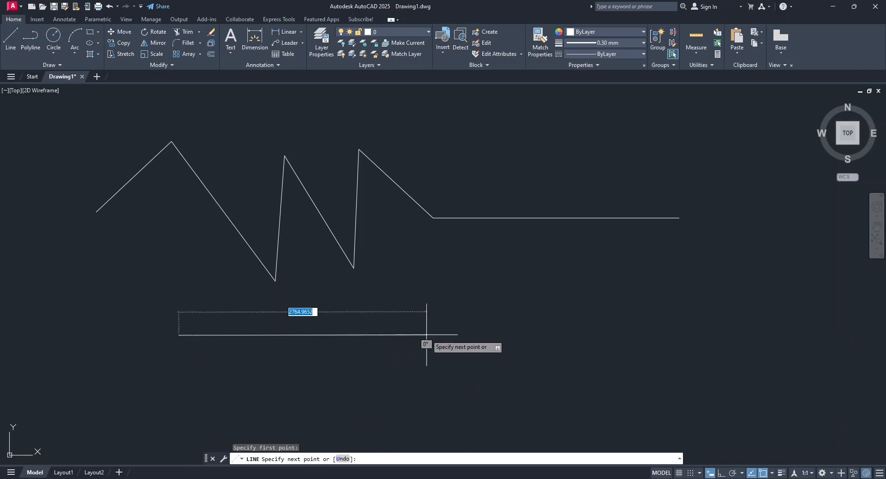
{"action": "left_click", "coordinate": [720, 472]}
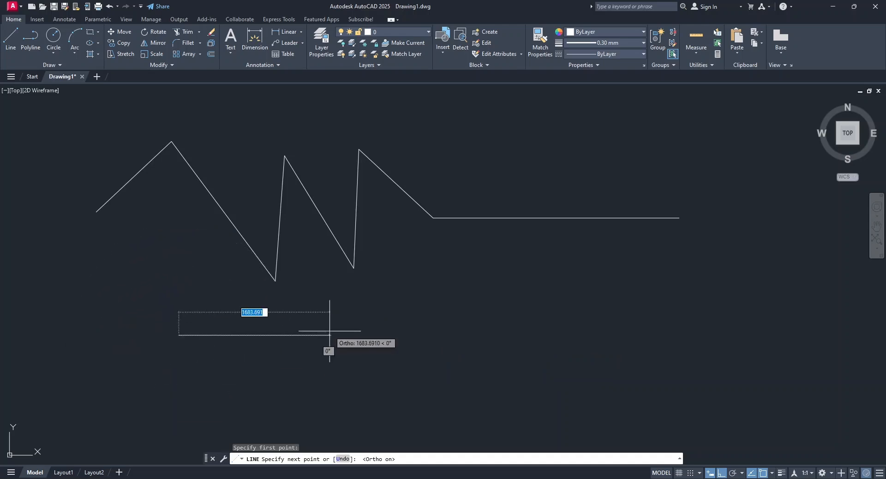
{"action": "type", "text": "1000"}
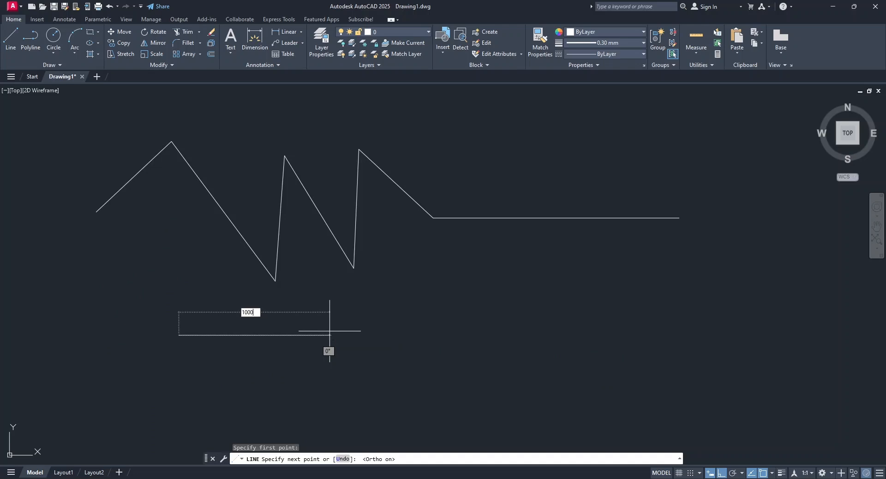
{"action": "key", "text": "Return"}
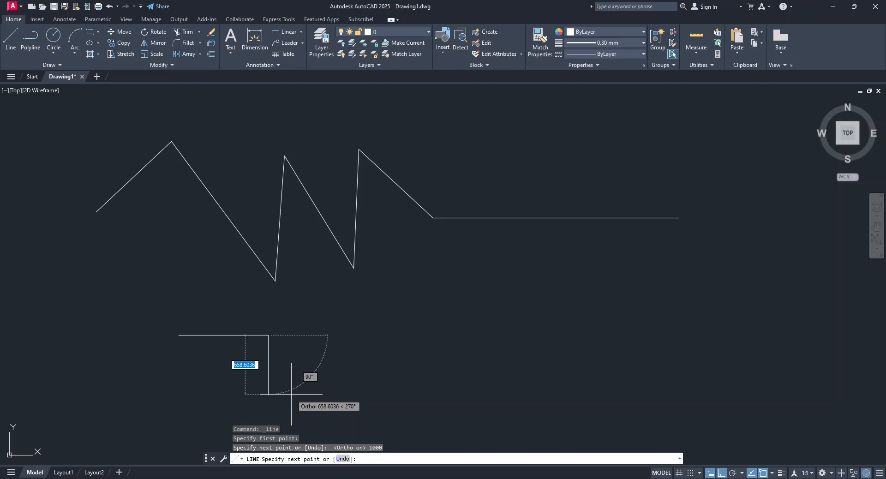
{"action": "type", "text": "6"}
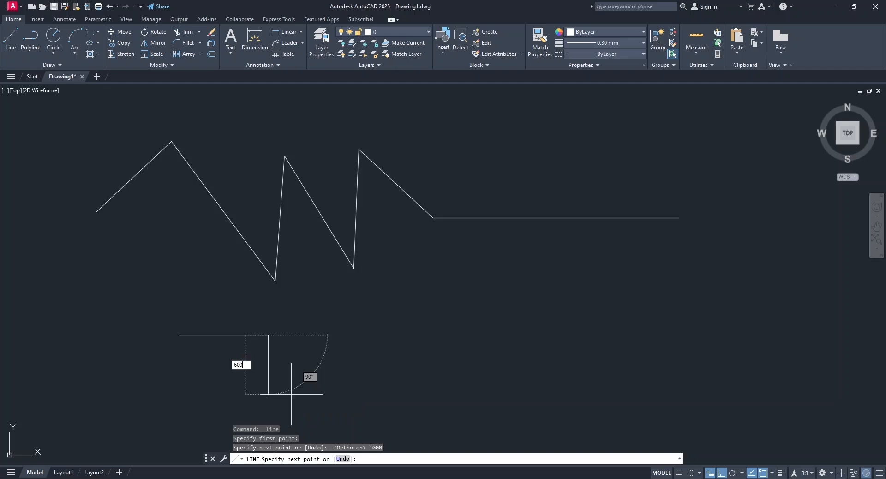
{"action": "type", "text": "00"}
{"action": "key", "text": "Return"}
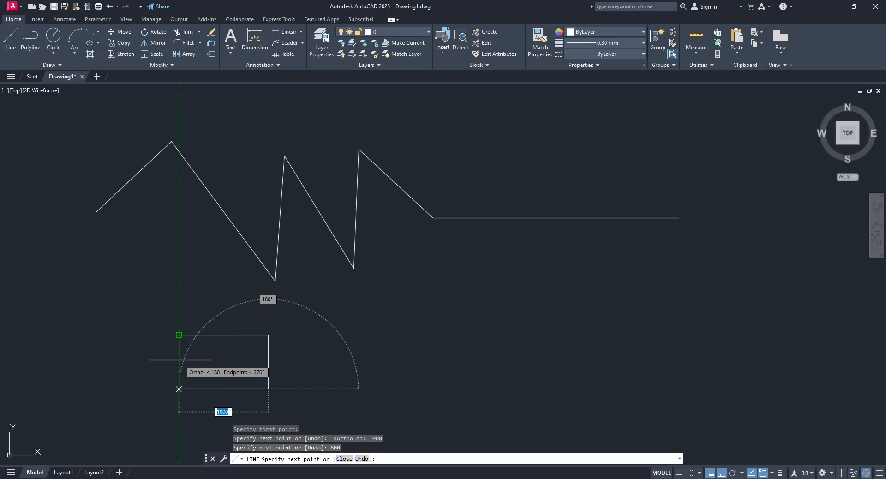
{"action": "left_click", "coordinate": [179, 389]}
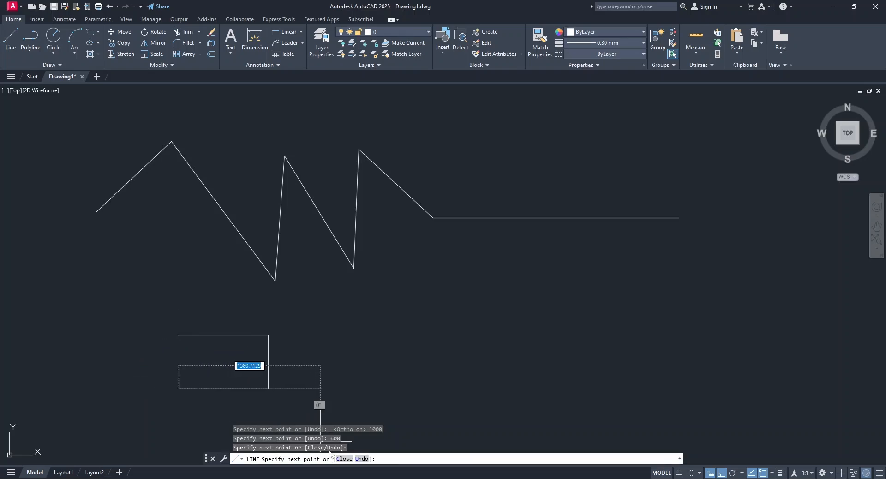
{"action": "left_click", "coordinate": [344, 459]}
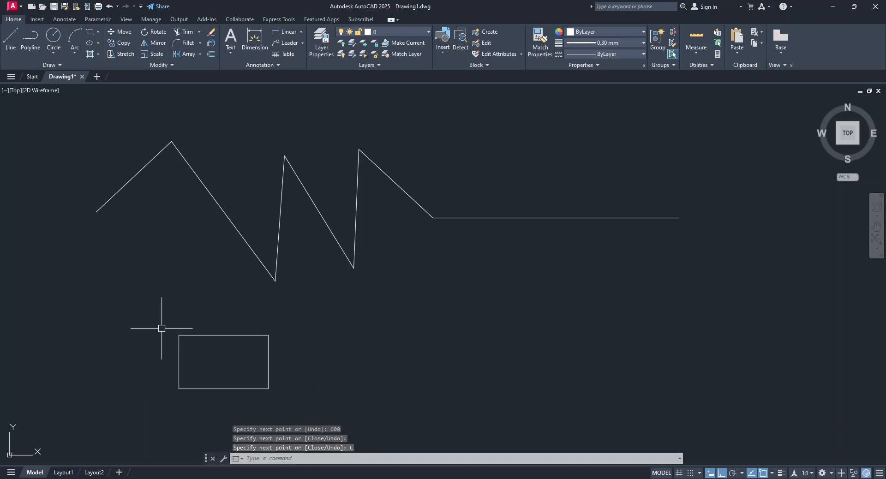
Draw a single horizontal line 1500 long to the right of the small rectangle
{"action": "left_click", "coordinate": [11, 37]}
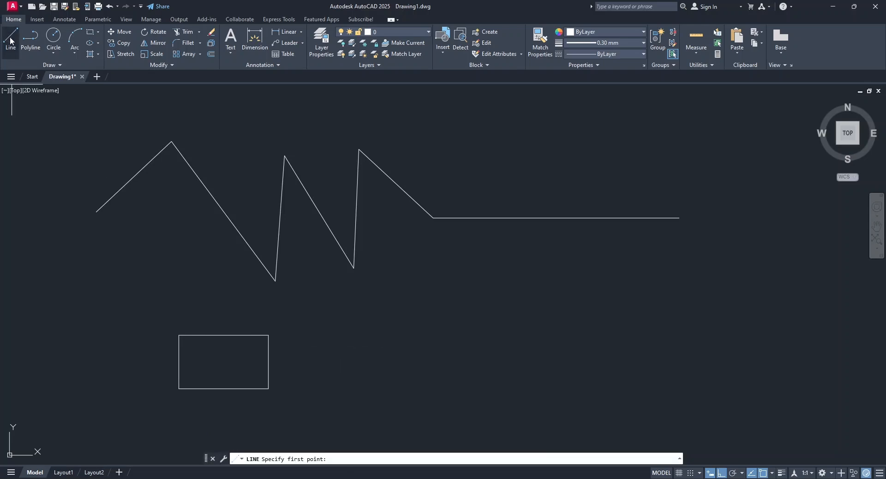
{"action": "left_click", "coordinate": [330, 340]}
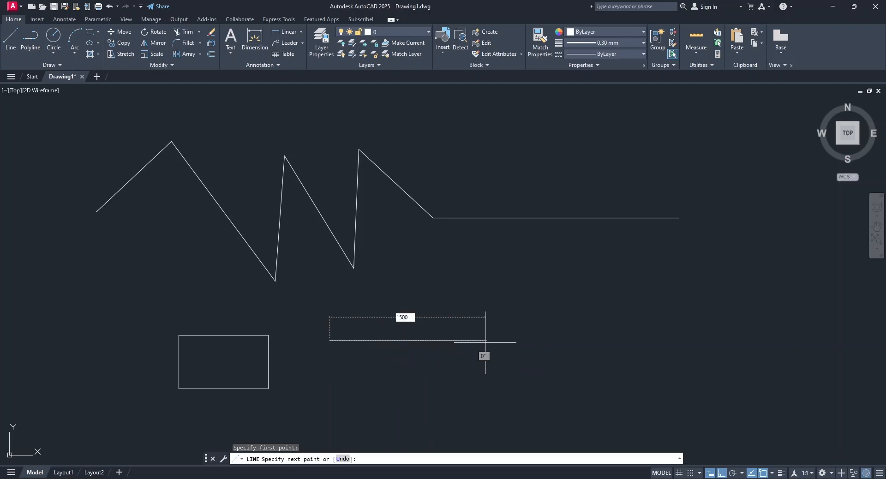
{"action": "key", "text": "Return"}
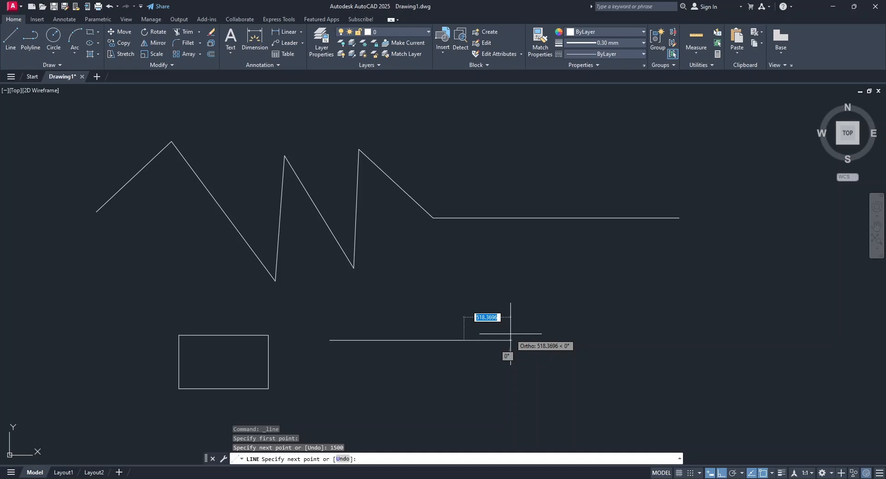
{"action": "key", "text": "Return"}
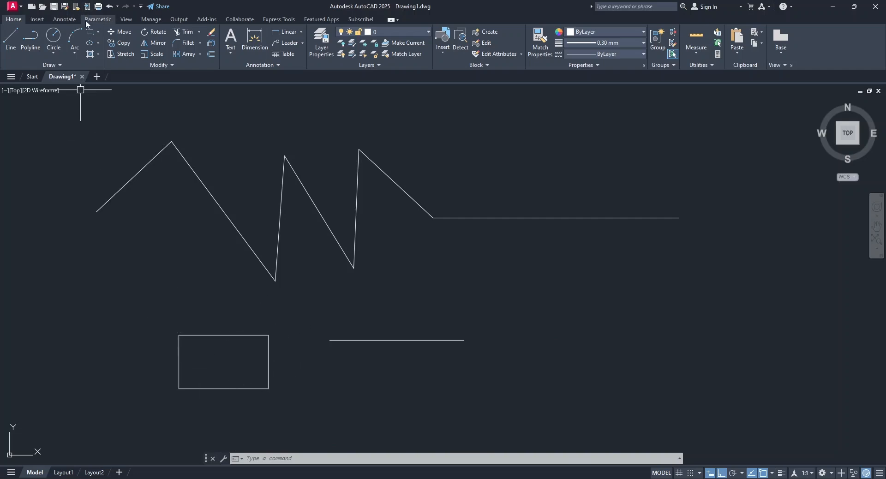
Draw a rectangle 1500 wide with the Rectangle tool, below the zigzag's long horizontal segment
{"action": "left_click", "coordinate": [91, 34]}
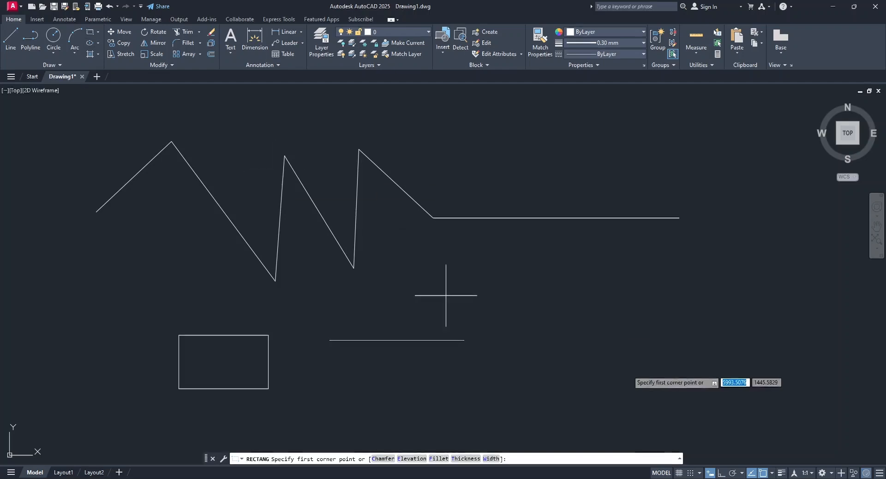
{"action": "left_click", "coordinate": [531, 282]}
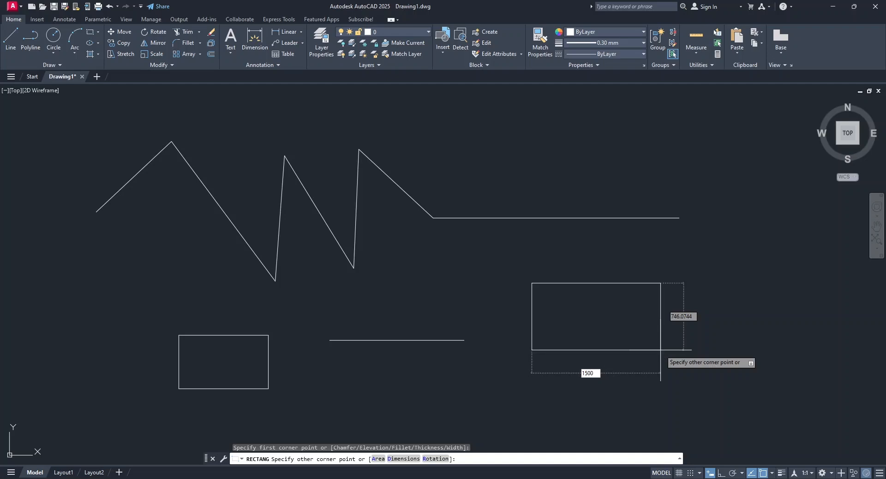
{"action": "key", "text": "Tab"}
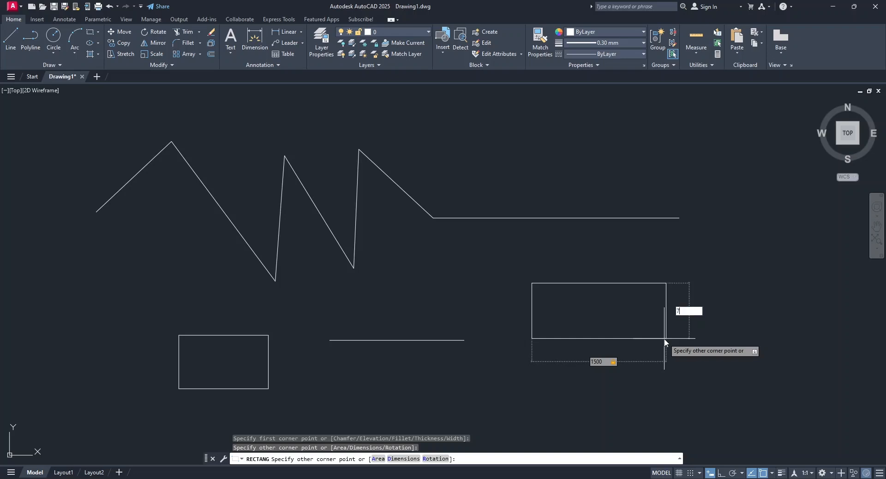
{"action": "key", "text": "Return"}
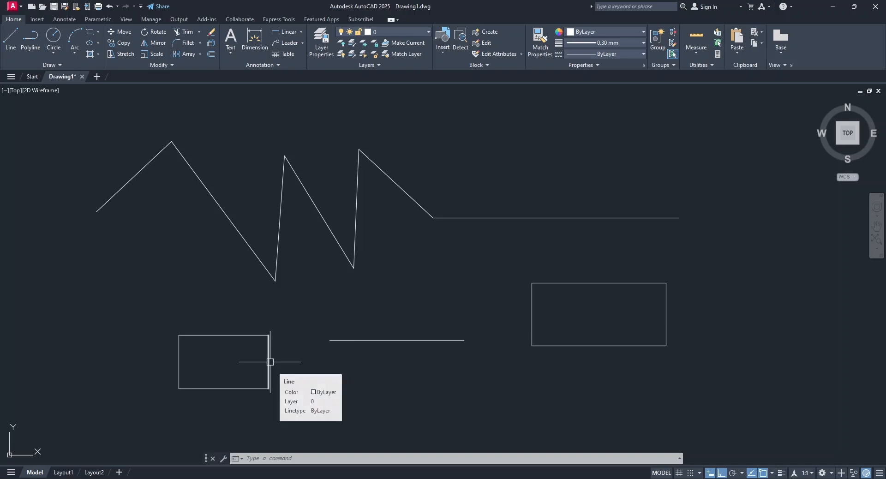
Select individual edges of the small line-drawn rectangle to check whether they are separate objects, and clear the selection
{"action": "left_click", "coordinate": [254, 335]}
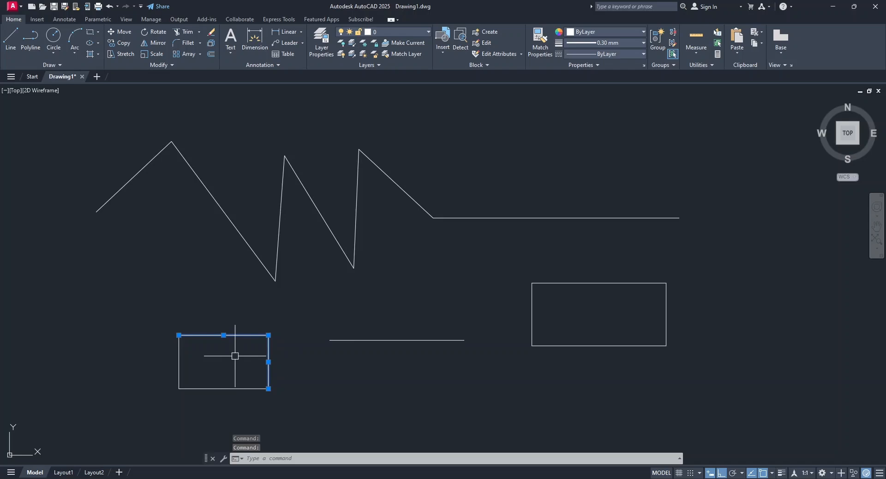
{"action": "key", "text": "Escape"}
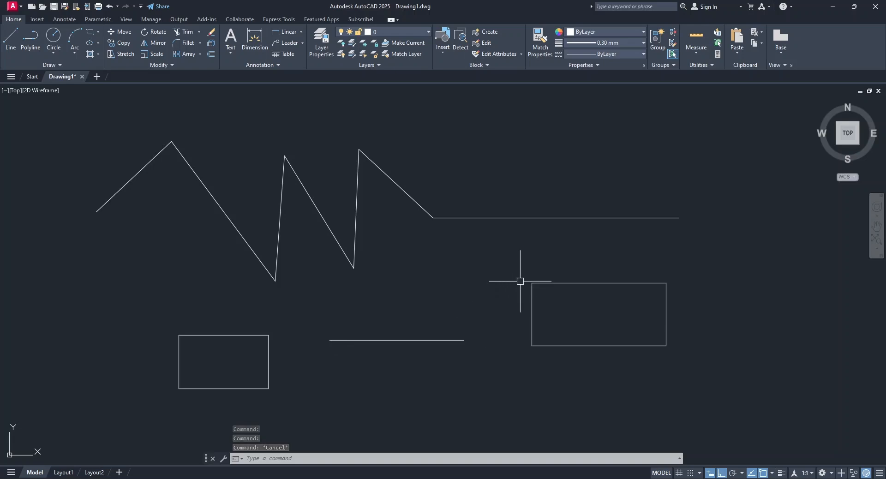
Move the larger rectangle a short distance horizontally to the left, closer to the 1500 line
{"action": "left_click", "coordinate": [531, 296]}
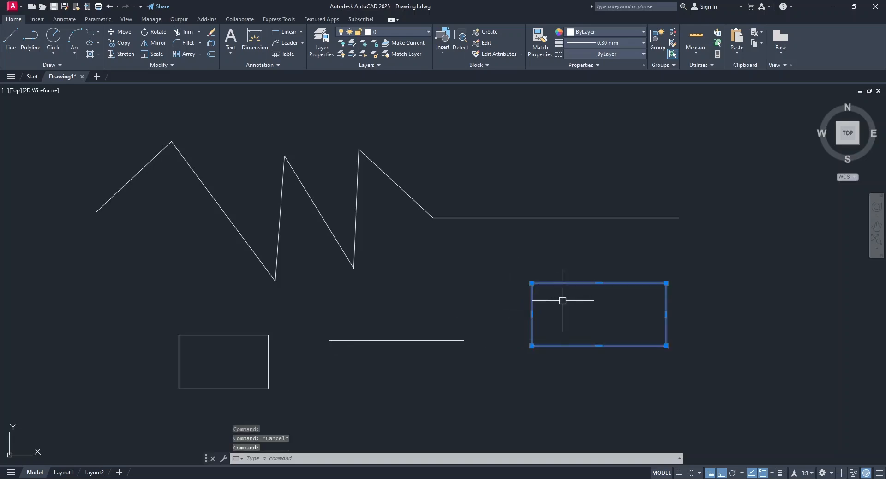
{"action": "key", "text": "Escape"}
{"action": "type", "text": "m"}
{"action": "key", "text": "Return"}
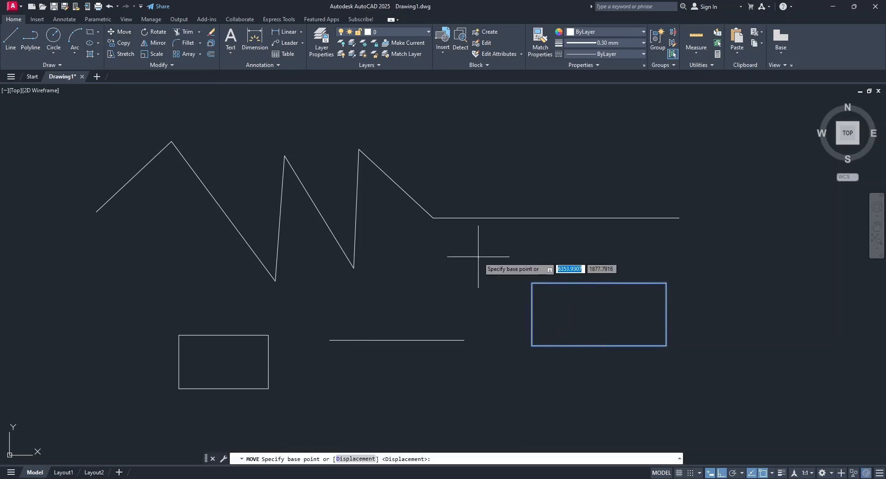
{"action": "left_click", "coordinate": [478, 257]}
{"action": "left_click", "coordinate": [449, 245]}
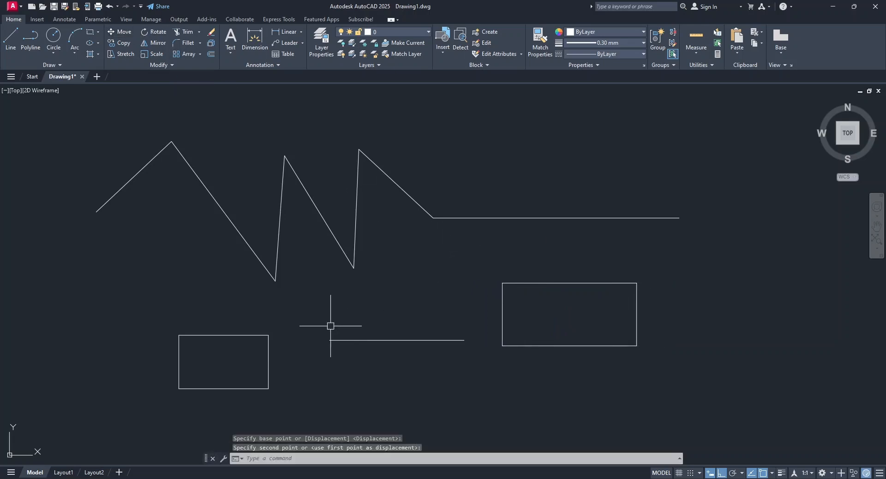
Select all four lines of the small rectangle and move them together horizontally to the left
{"action": "left_click", "coordinate": [269, 351]}
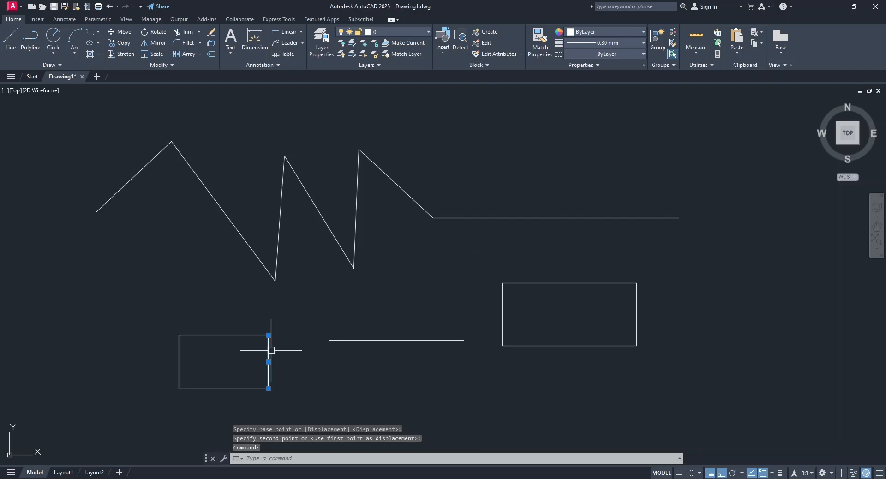
{"action": "left_click", "coordinate": [250, 335]}
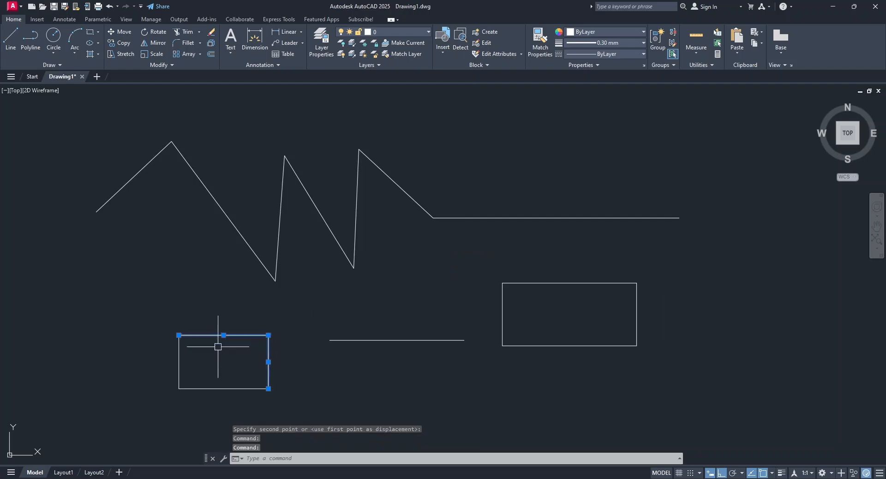
{"action": "left_click", "coordinate": [180, 362]}
{"action": "left_click", "coordinate": [213, 389]}
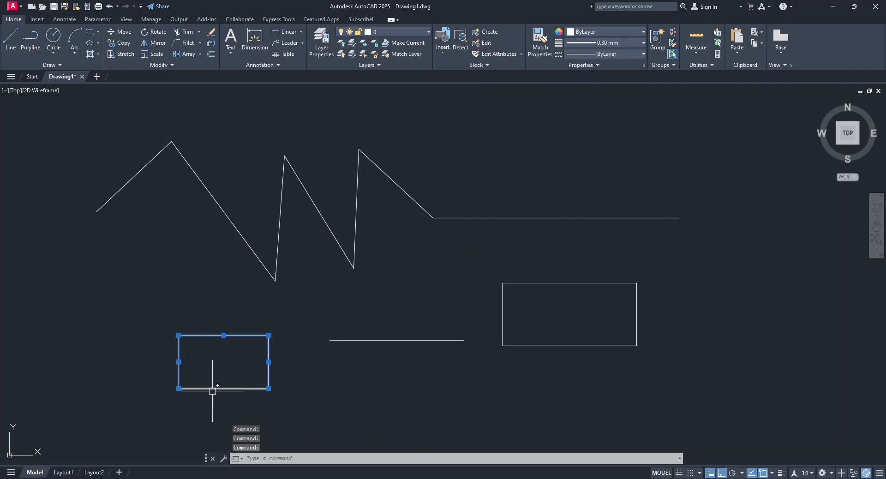
{"action": "left_click", "coordinate": [124, 32]}
{"action": "left_click", "coordinate": [230, 291]}
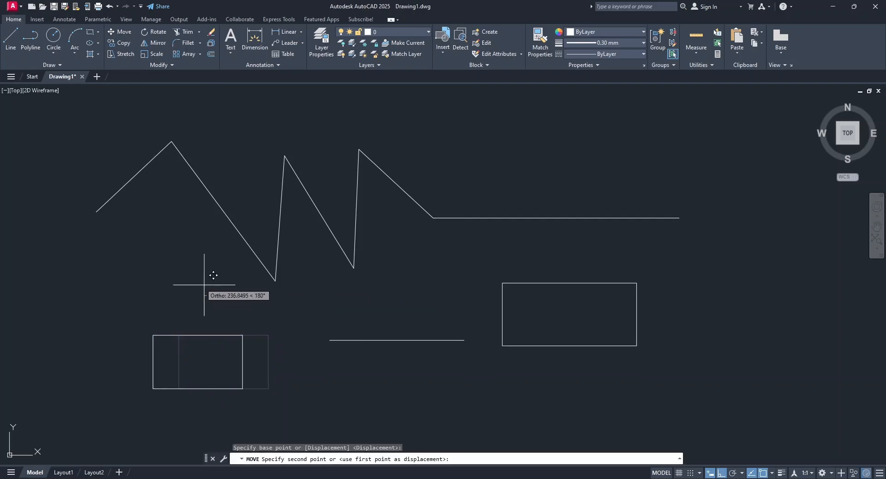
{"action": "left_click", "coordinate": [161, 276]}
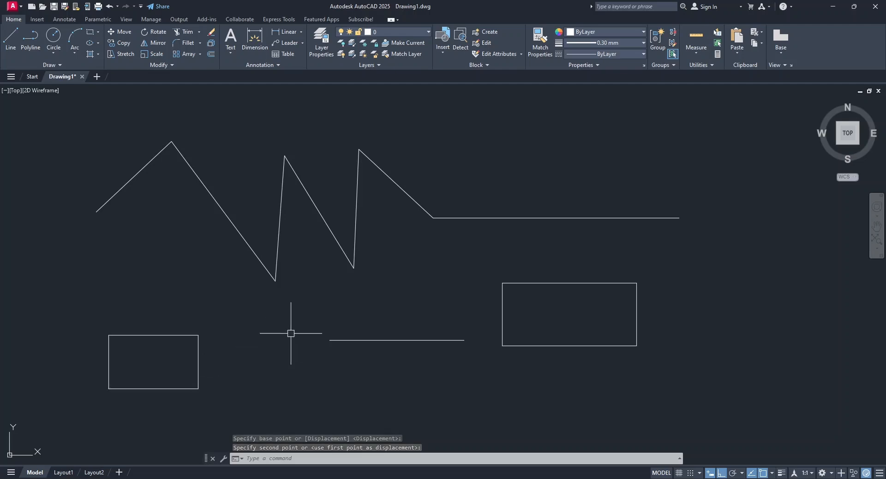
Start a line with polar tracking turned on and its angle increments set to 30, 60, 90, 120
{"action": "left_click", "coordinate": [11, 39]}
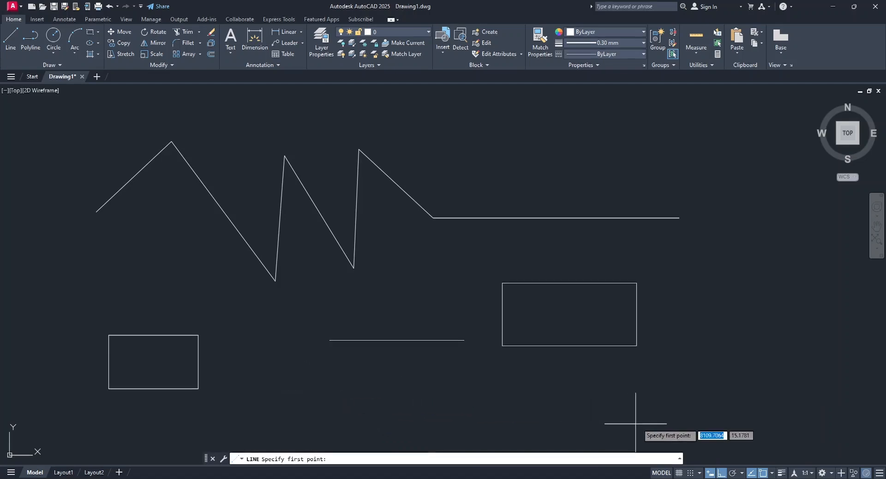
{"action": "left_click", "coordinate": [733, 473]}
{"action": "left_click", "coordinate": [742, 474]}
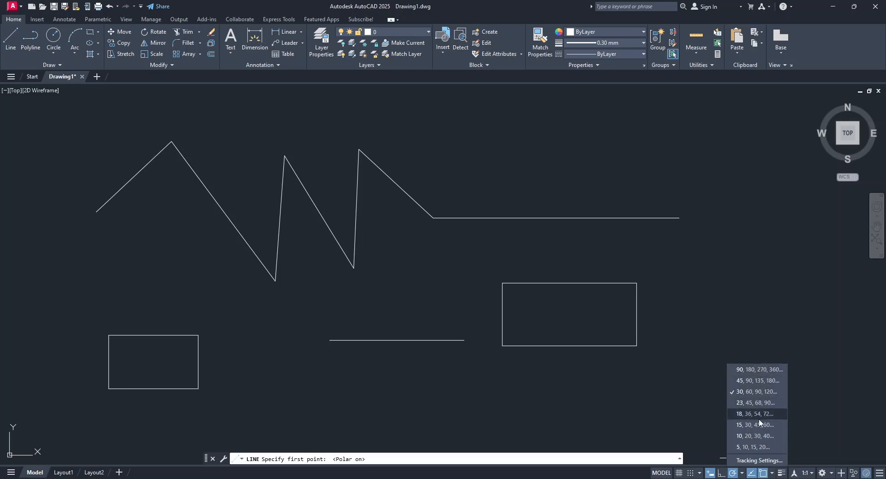
{"action": "left_click", "coordinate": [760, 392]}
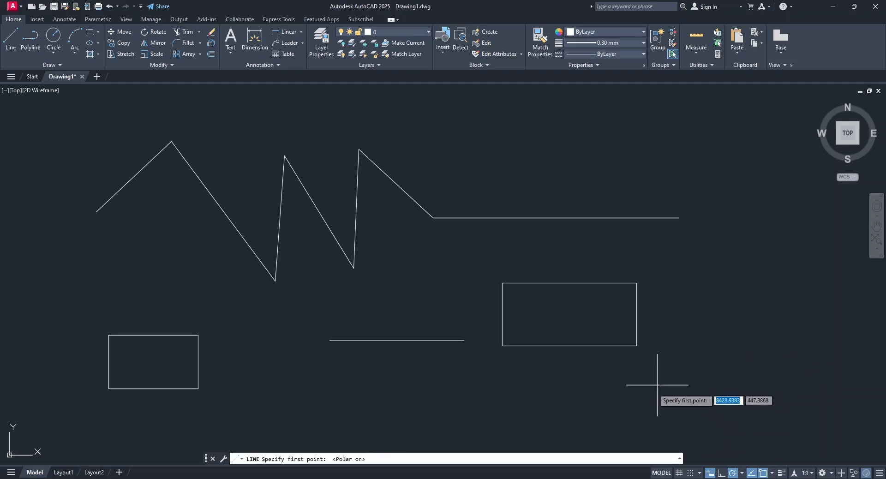
Draw a 1700-long line rising to the right along the 30° polar direction, starting below the larger rectangle's lower right corner
{"action": "left_click", "coordinate": [638, 387]}
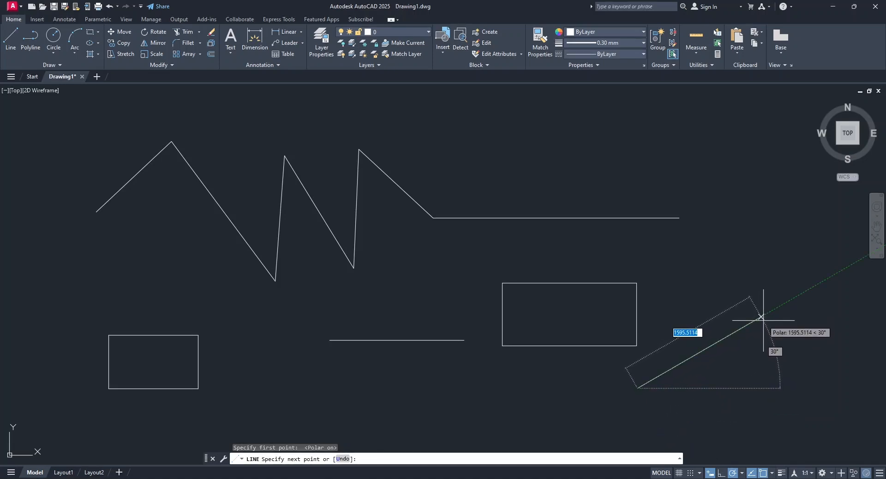
{"action": "type", "text": "1500"}
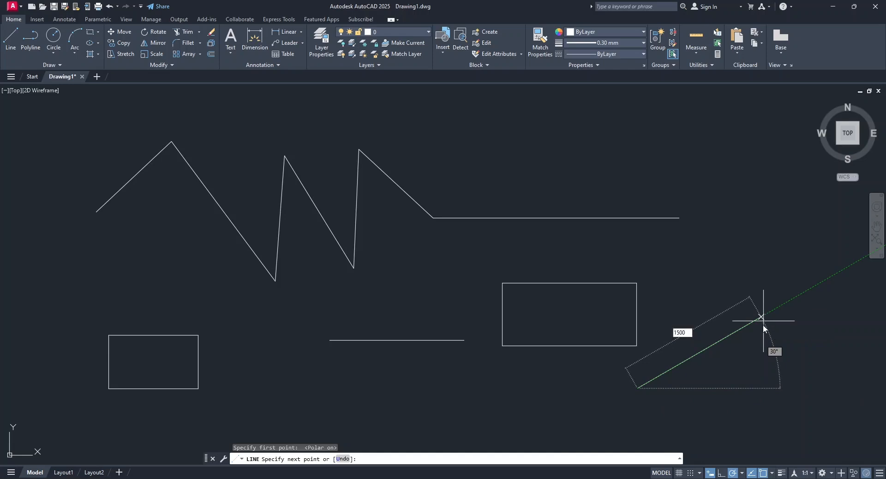
{"action": "key", "text": "Return"}
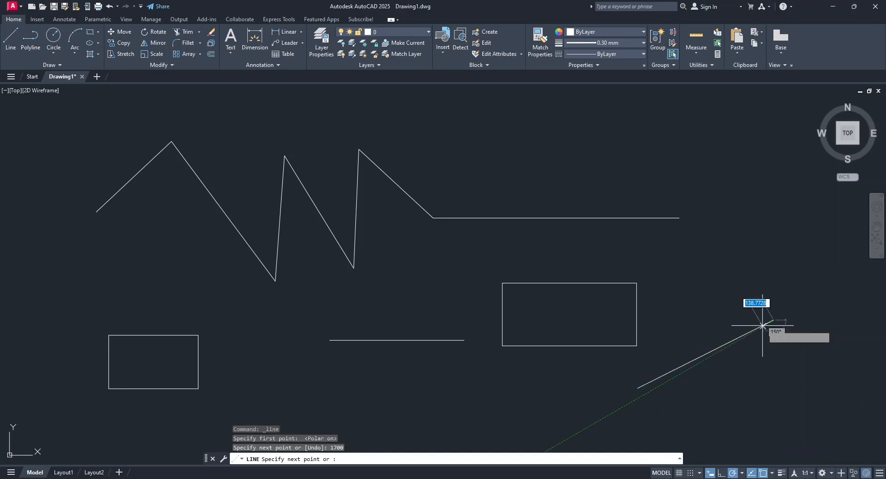
Continue the line with segments straight up, up-left at 150°, straight down, and about 590 long at 240°, and end the command
{"action": "left_click", "coordinate": [774, 218]}
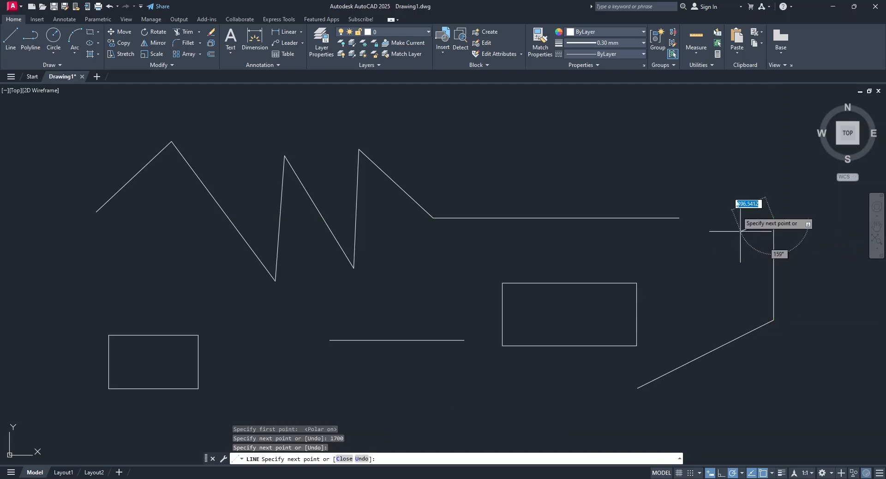
{"action": "left_click", "coordinate": [711, 182]}
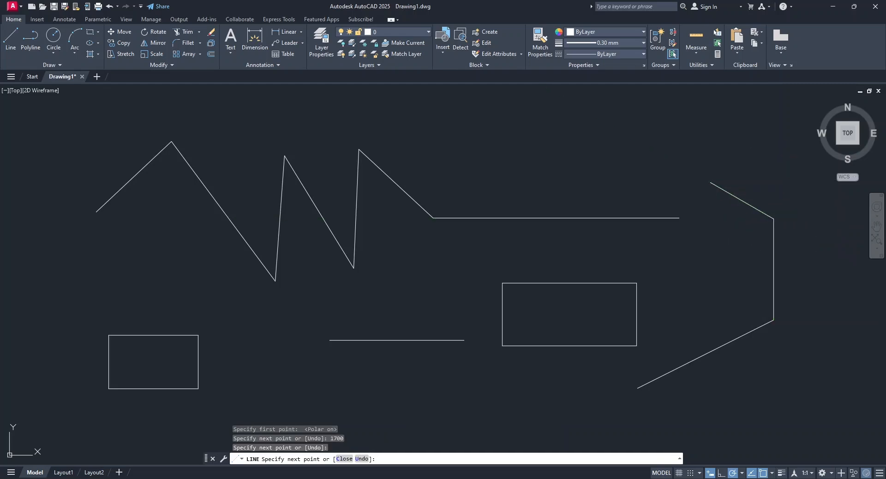
{"action": "left_click", "coordinate": [710, 235]}
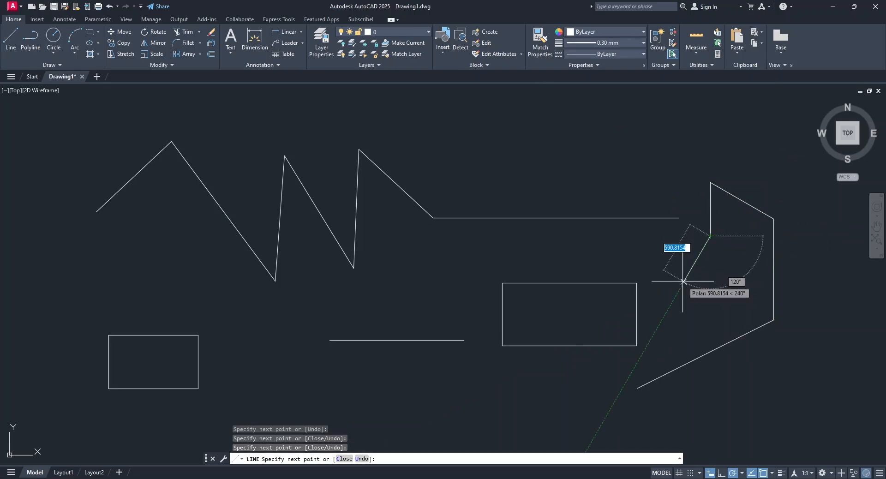
{"action": "left_click", "coordinate": [683, 281]}
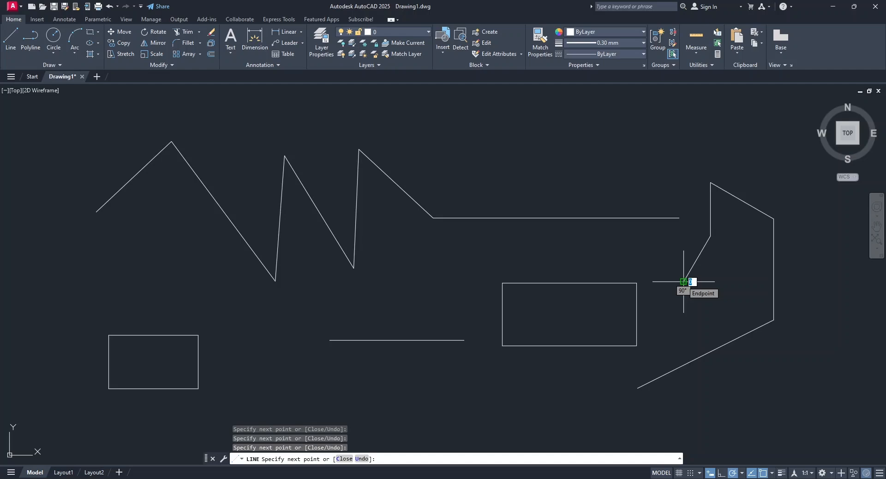
{"action": "key", "text": "Escape"}
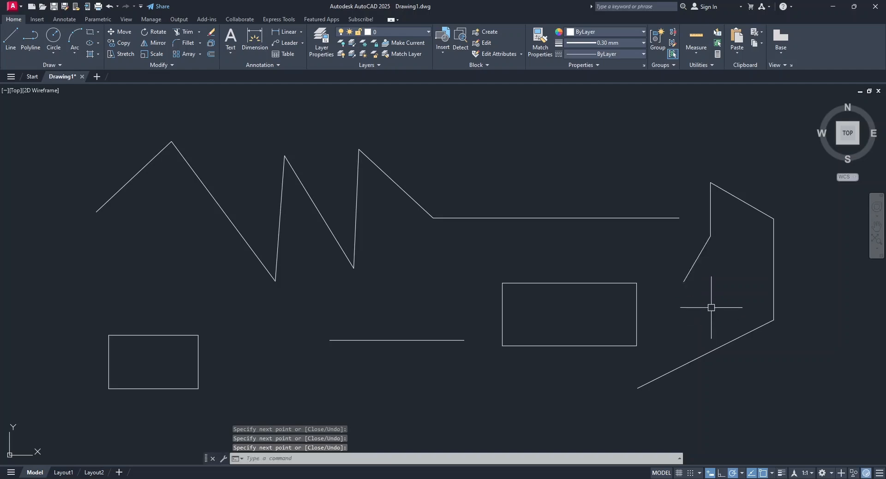
With object snap off, draw a line diagonally up-left from near the long horizontal line's right end and inspect the joint
{"action": "middle_click_drag", "start_coordinate": [603, 190], "coordinate": [523, 240]}
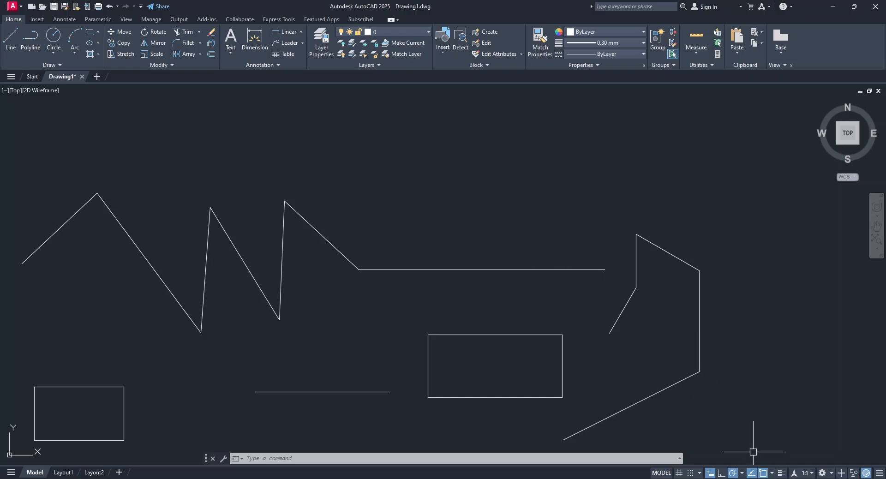
{"action": "left_click", "coordinate": [762, 474]}
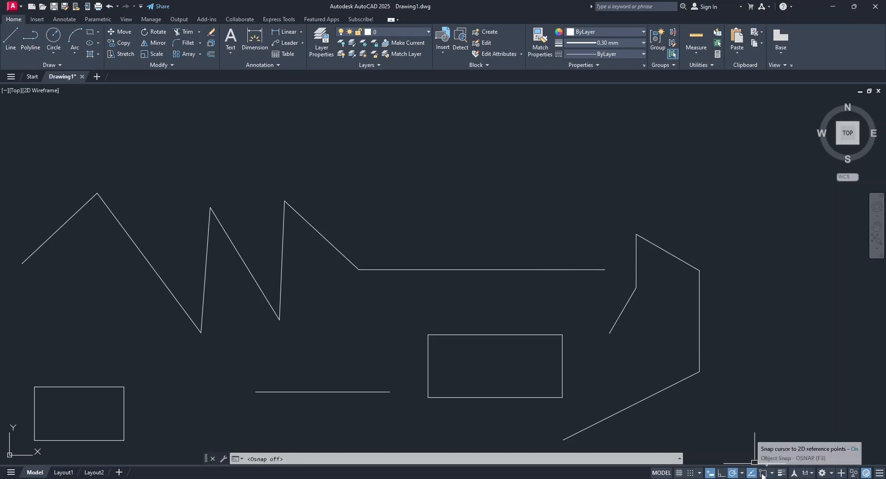
{"action": "left_click", "coordinate": [11, 42]}
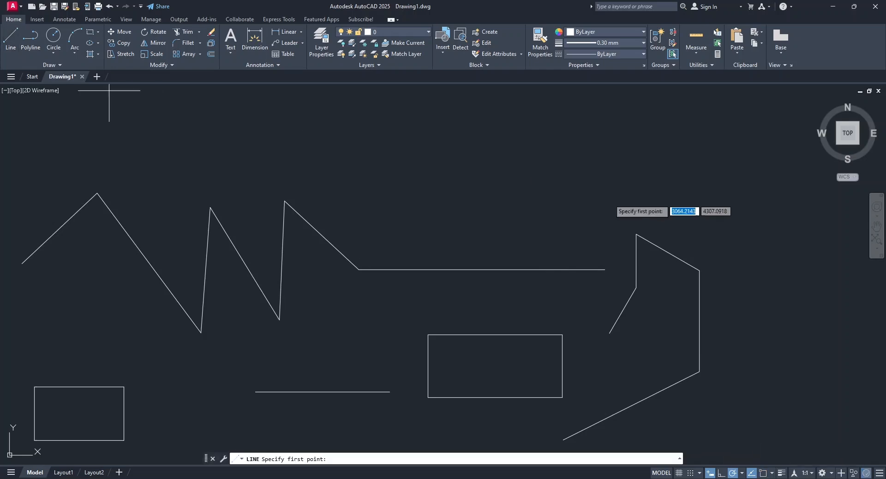
{"action": "left_click", "coordinate": [605, 269]}
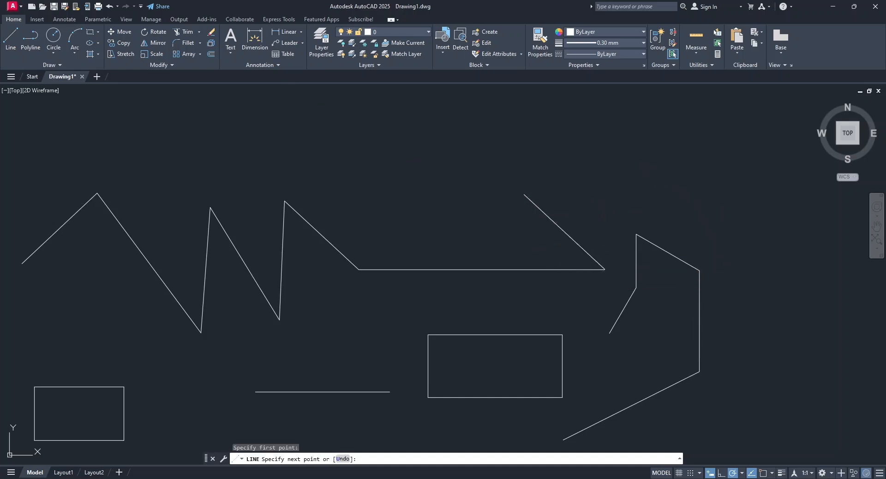
{"action": "left_click", "coordinate": [524, 194]}
{"action": "key", "text": "Return"}
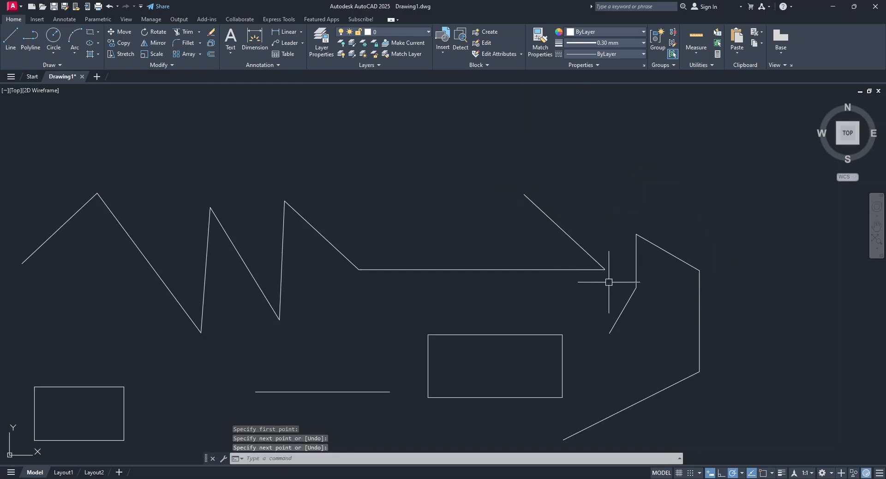
{"action": "scroll", "coordinate": [609, 282], "scroll_direction": "up", "scroll_amount": 5}
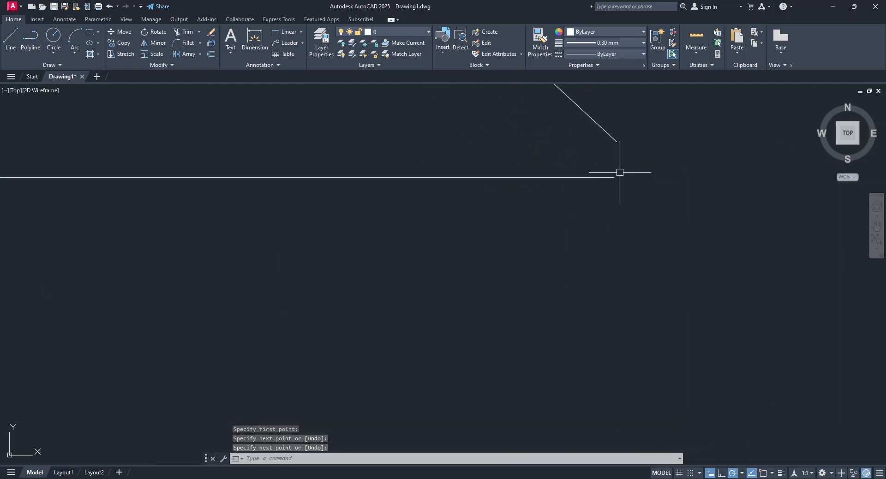
{"action": "scroll", "coordinate": [619, 167], "scroll_direction": "down", "scroll_amount": 5}
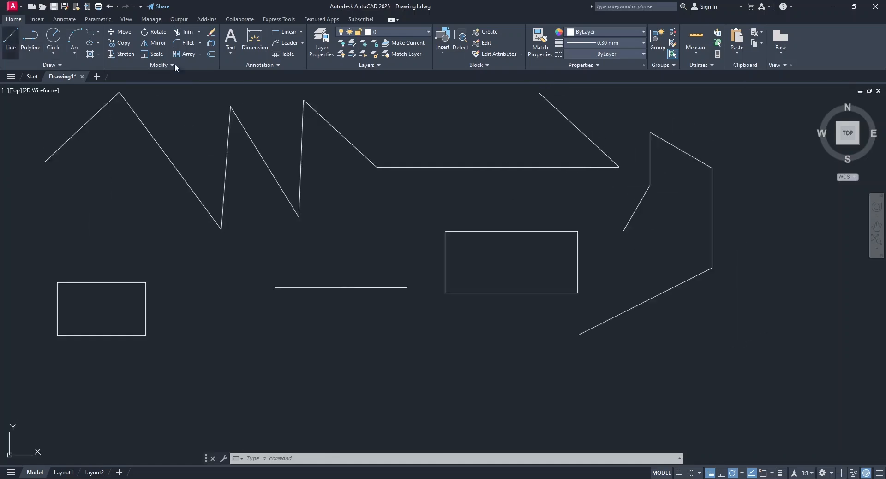
Draw another unsnapped short line sloping down-right from the long horizontal line's right end and inspect the joint up close
{"action": "left_click", "coordinate": [11, 37]}
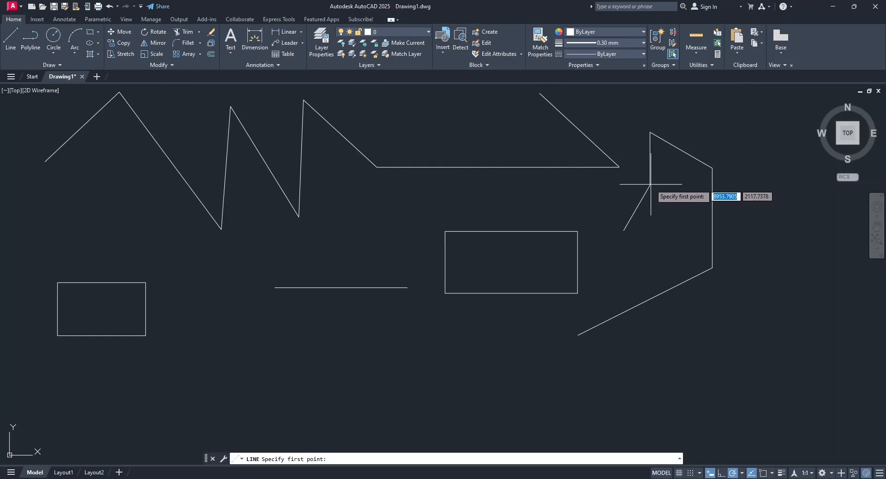
{"action": "scroll", "coordinate": [619, 164], "scroll_direction": "up", "scroll_amount": 8}
{"action": "scroll", "coordinate": [622, 196], "scroll_direction": "up", "scroll_amount": 3}
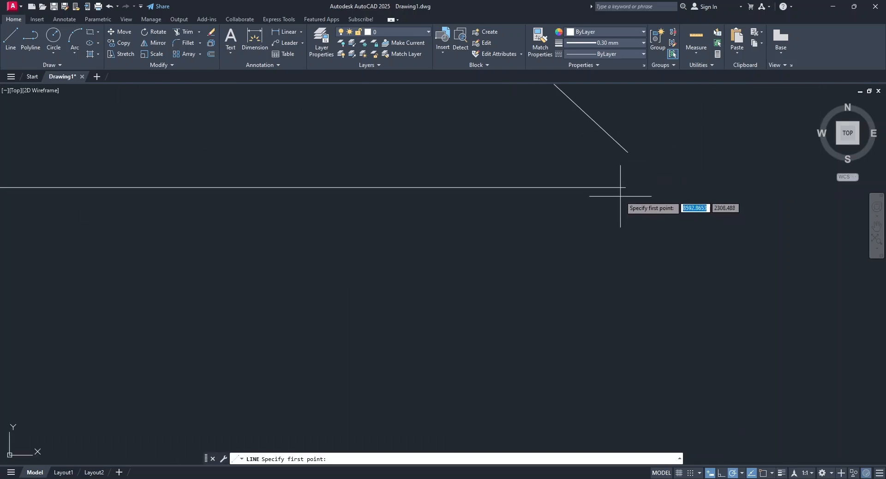
{"action": "left_click", "coordinate": [627, 188]}
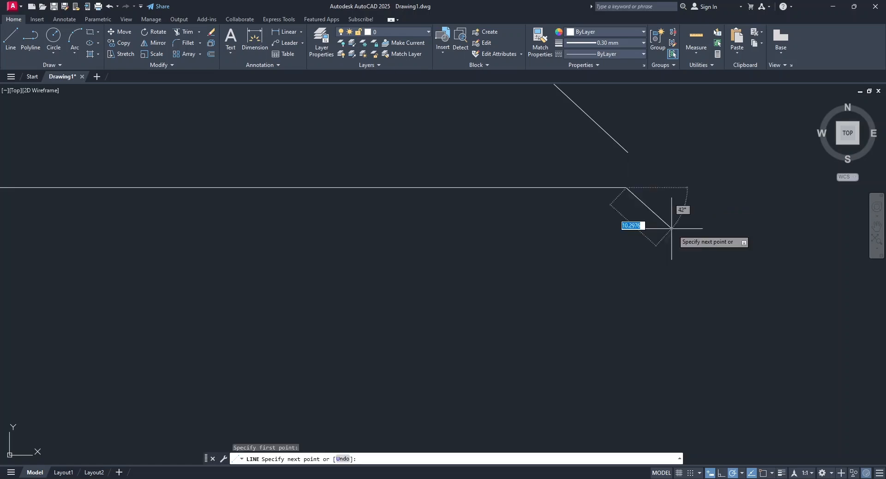
{"action": "key", "text": "Return"}
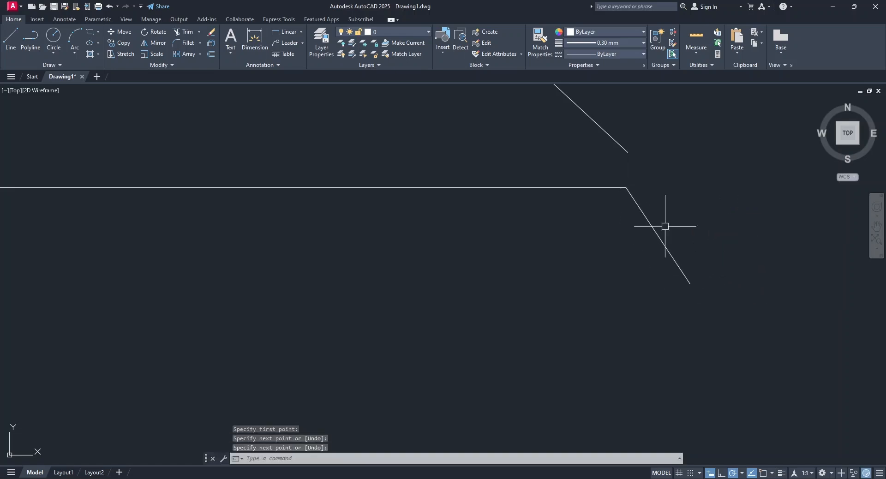
{"action": "scroll", "coordinate": [616, 177], "scroll_direction": "up", "scroll_amount": 6}
{"action": "scroll", "coordinate": [701, 237], "scroll_direction": "up", "scroll_amount": 6}
{"action": "scroll", "coordinate": [651, 215], "scroll_direction": "down", "scroll_amount": 8}
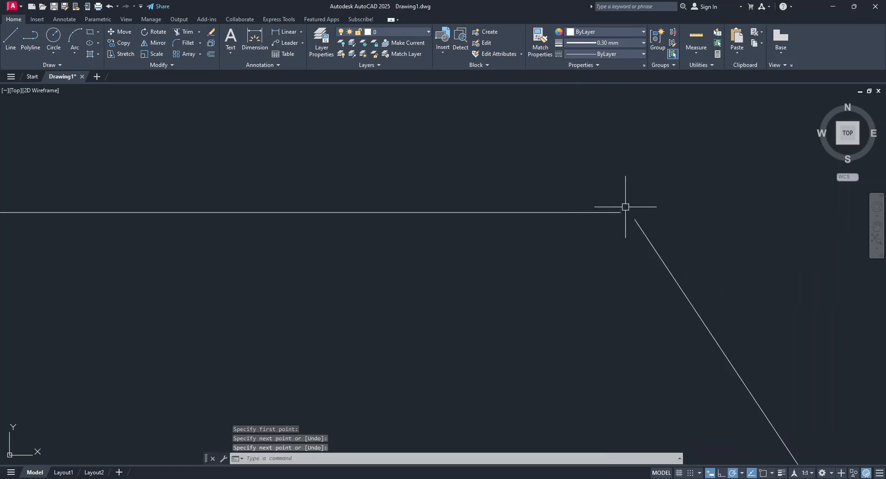
{"action": "scroll", "coordinate": [655, 219], "scroll_direction": "down", "scroll_amount": 6}
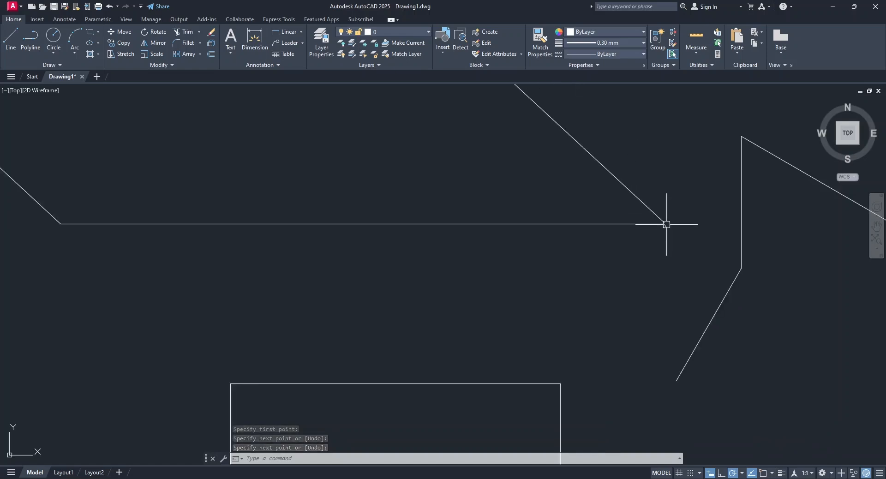
Turn object snap back on and go through its snap modes, such as Endpoint and Midpoint
{"action": "left_click", "coordinate": [763, 474]}
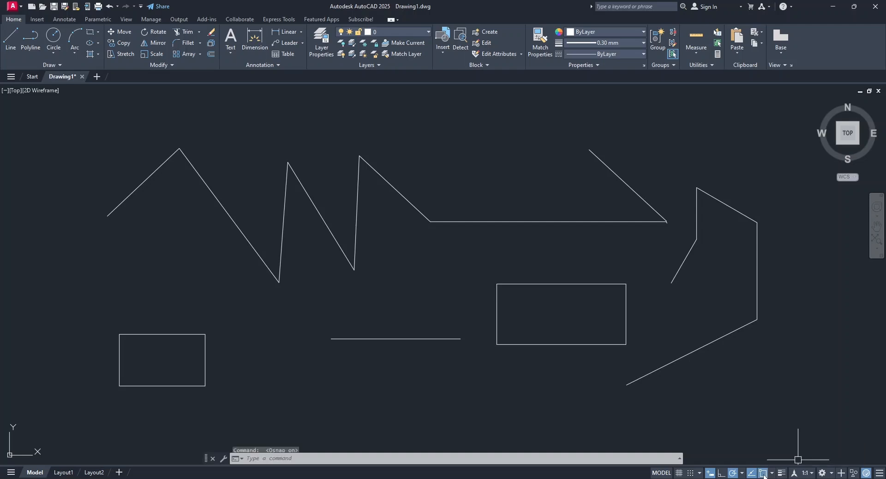
{"action": "left_click", "coordinate": [772, 474]}
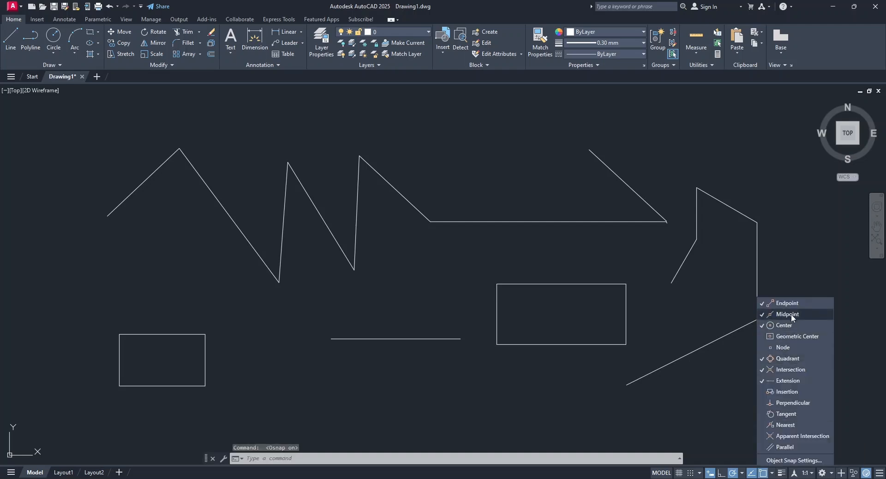
{"action": "left_click", "coordinate": [760, 313]}
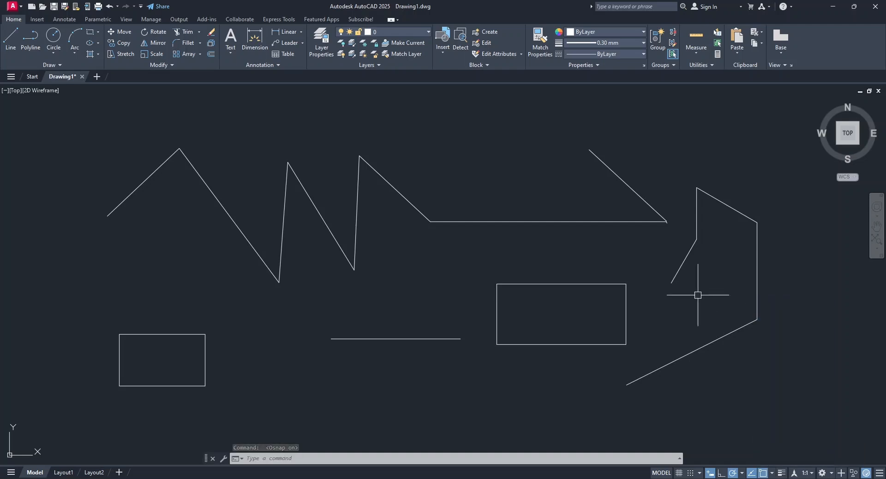
Draw a line about 5.85 long at 240° from the snapped right endpoint of the long horizontal line
{"action": "type", "text": "l"}
{"action": "key", "text": "Return"}
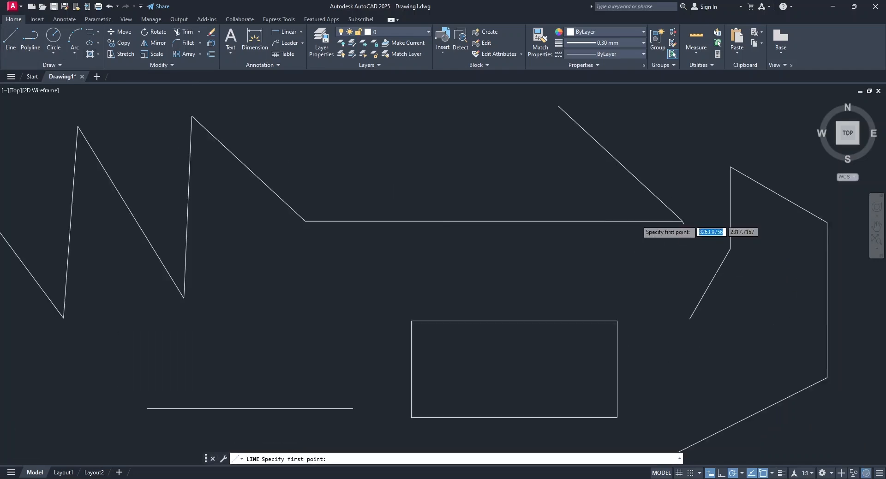
{"action": "scroll", "coordinate": [692, 217], "scroll_direction": "up", "scroll_amount": 5}
{"action": "scroll", "coordinate": [702, 159], "scroll_direction": "up", "scroll_amount": 5}
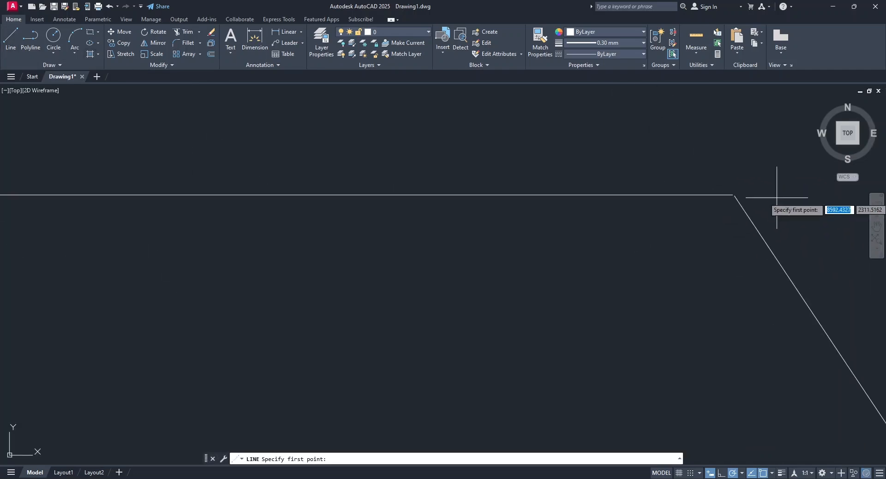
{"action": "left_click", "coordinate": [732, 195]}
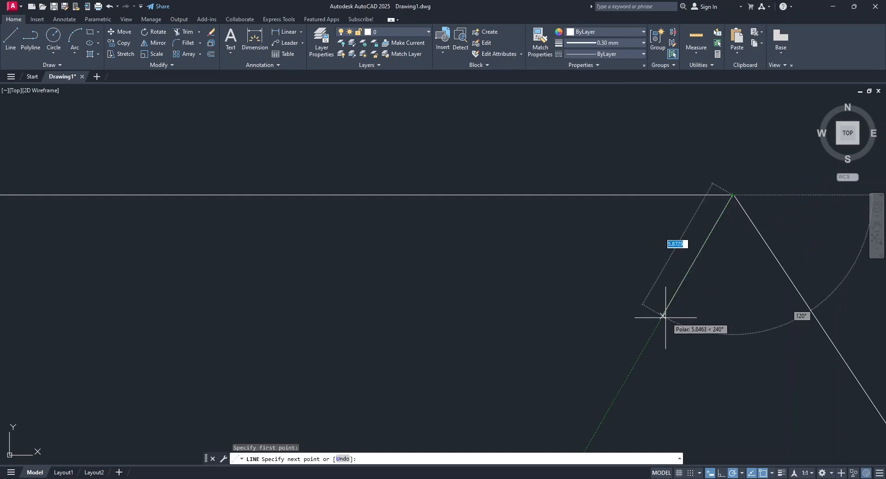
{"action": "left_click", "coordinate": [662, 316]}
{"action": "key", "text": "Escape"}
Examine at high magnification whether the snapped line meets the horizontal line's endpoint exactly, and return to the whole drawing
{"action": "scroll", "coordinate": [735, 186], "scroll_direction": "up", "scroll_amount": 7}
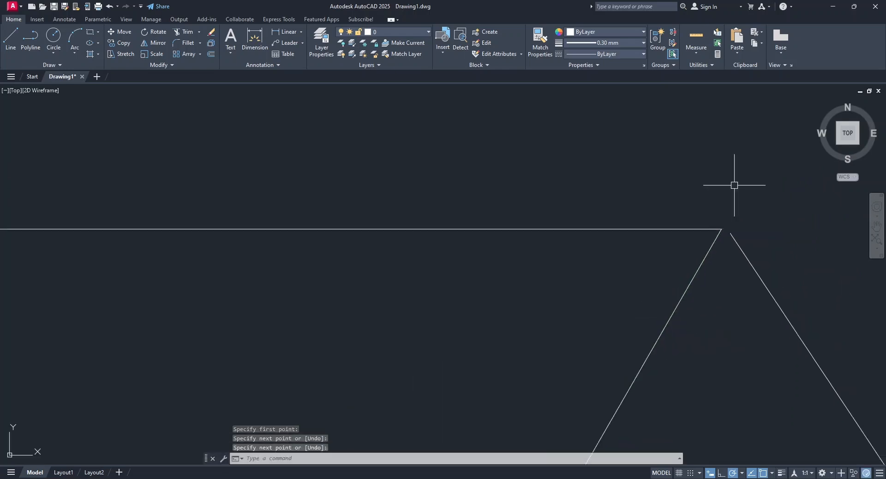
{"action": "scroll", "coordinate": [702, 294], "scroll_direction": "up", "scroll_amount": 6}
{"action": "scroll", "coordinate": [708, 248], "scroll_direction": "up", "scroll_amount": 4}
{"action": "scroll", "coordinate": [720, 271], "scroll_direction": "up", "scroll_amount": 5}
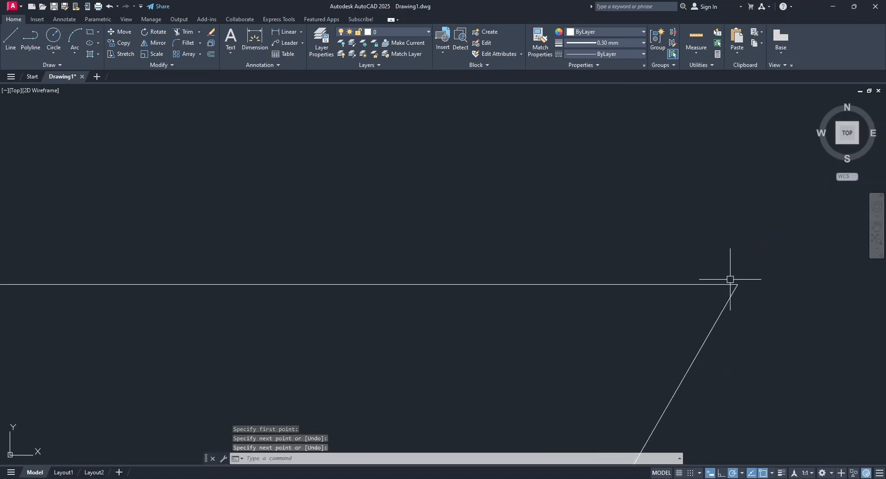
{"action": "scroll", "coordinate": [757, 313], "scroll_direction": "up", "scroll_amount": 5}
{"action": "scroll", "coordinate": [727, 259], "scroll_direction": "up", "scroll_amount": 3}
{"action": "scroll", "coordinate": [736, 224], "scroll_direction": "up", "scroll_amount": 5}
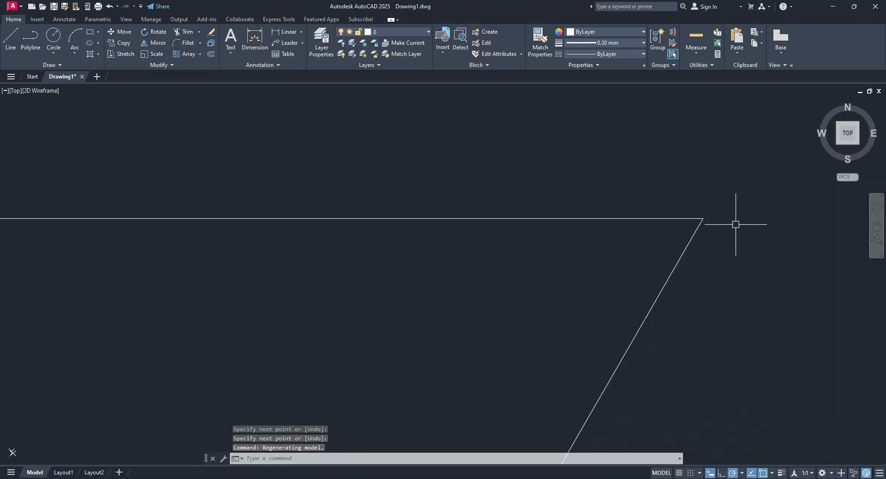
{"action": "scroll", "coordinate": [734, 225], "scroll_direction": "down", "scroll_amount": 5}
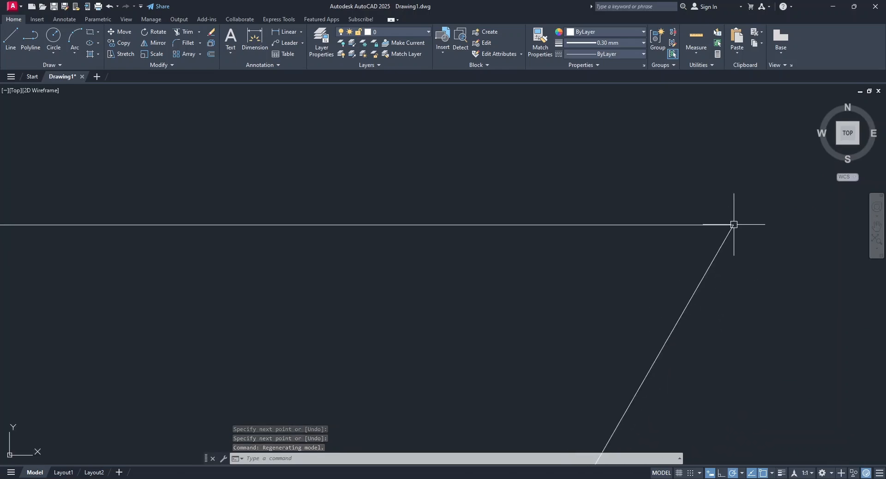
{"action": "middle_click", "coordinate": [538, 203]}
{"action": "middle_click", "coordinate": [537, 203]}
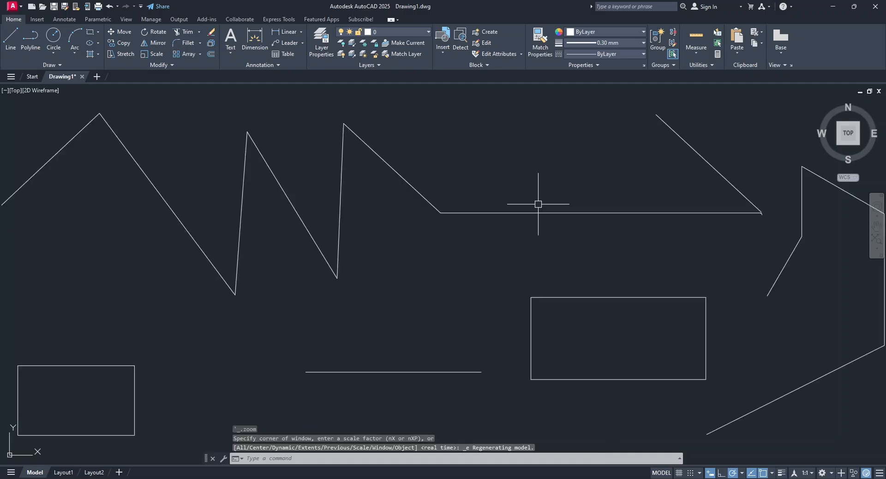
Draw connected lines snapped from the small rectangle's upper-left corner through the zigzag's left end and first low vertex, the short line's left end and the right outline's lower end to the larger rectangle
{"action": "scroll", "coordinate": [612, 203], "scroll_direction": "down", "scroll_amount": 5}
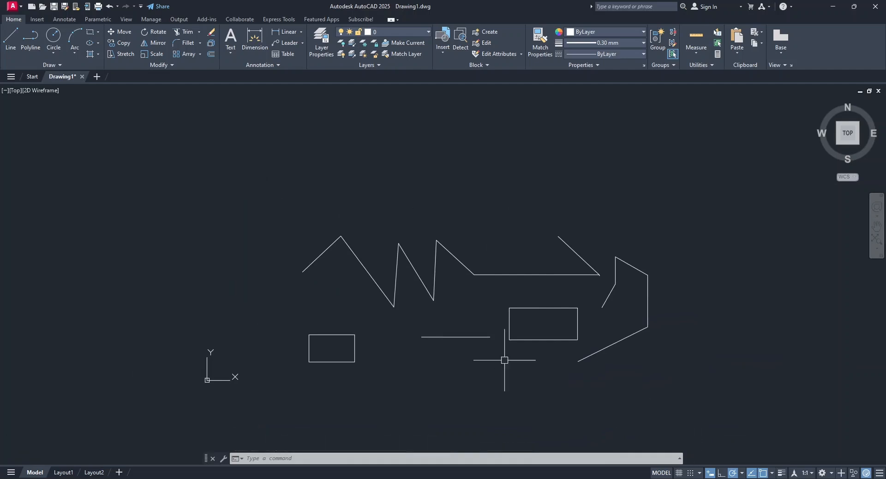
{"action": "left_click", "coordinate": [10, 37]}
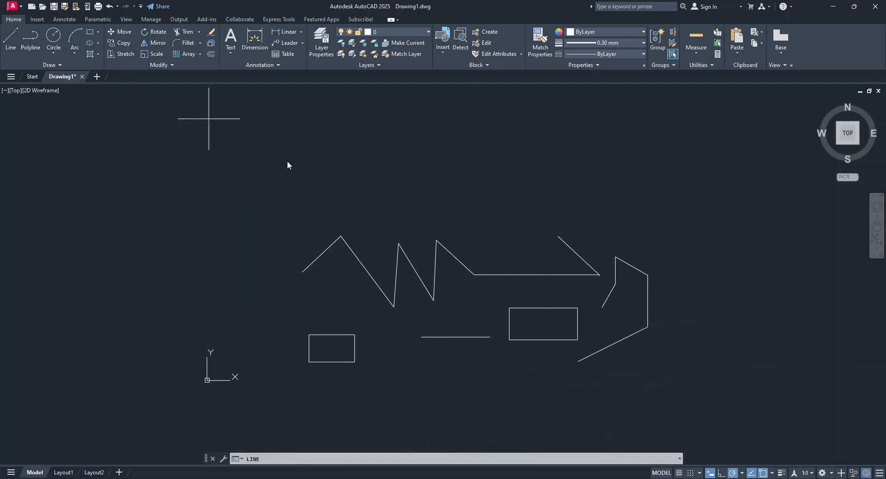
{"action": "left_click", "coordinate": [308, 334]}
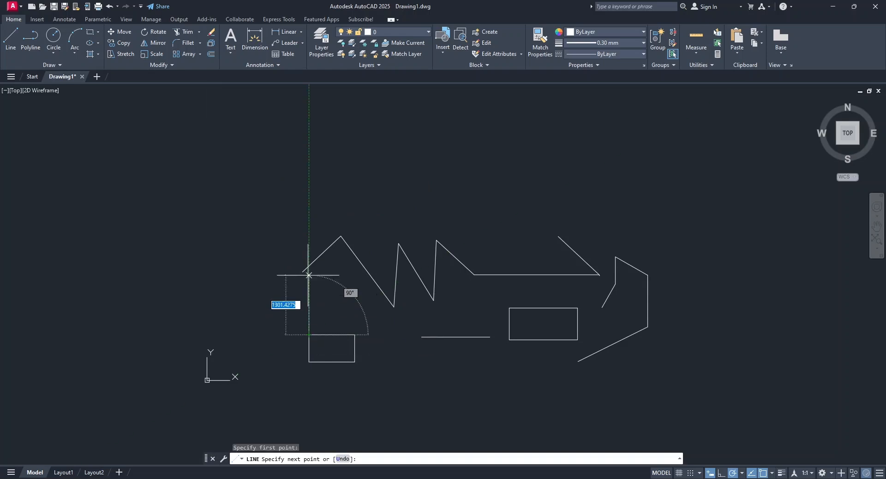
{"action": "left_click", "coordinate": [302, 272]}
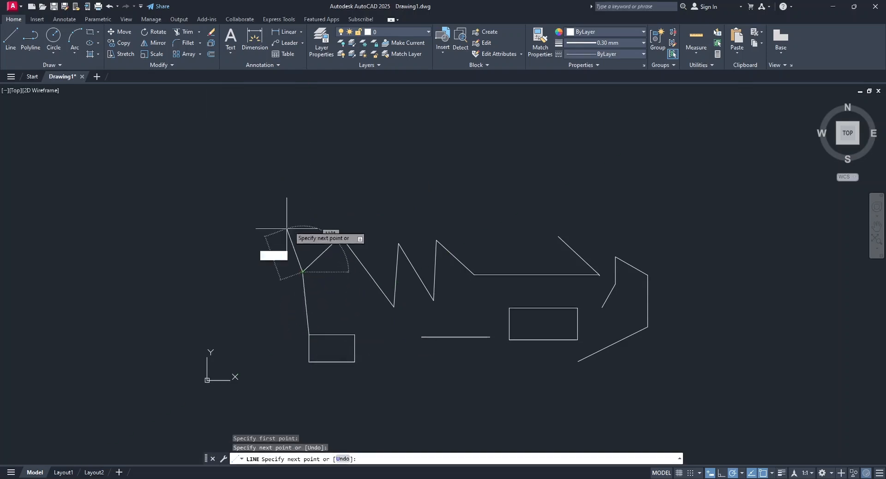
{"action": "left_click", "coordinate": [393, 306]}
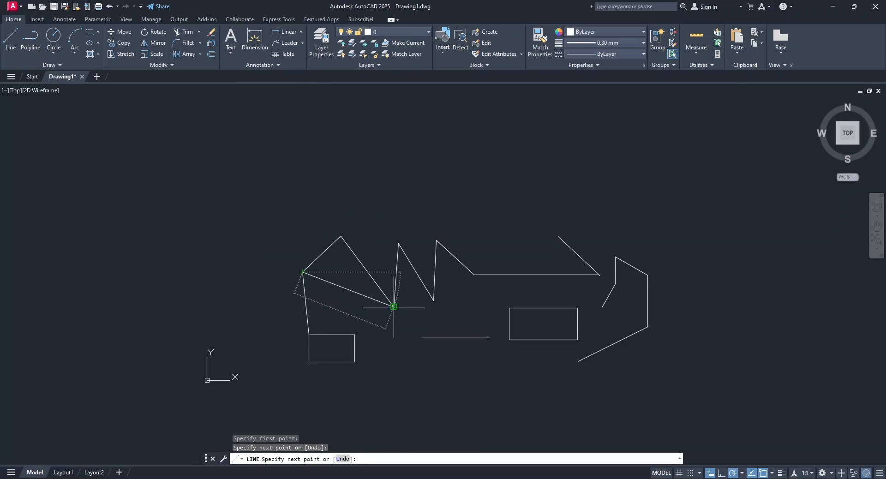
{"action": "left_click", "coordinate": [422, 337]}
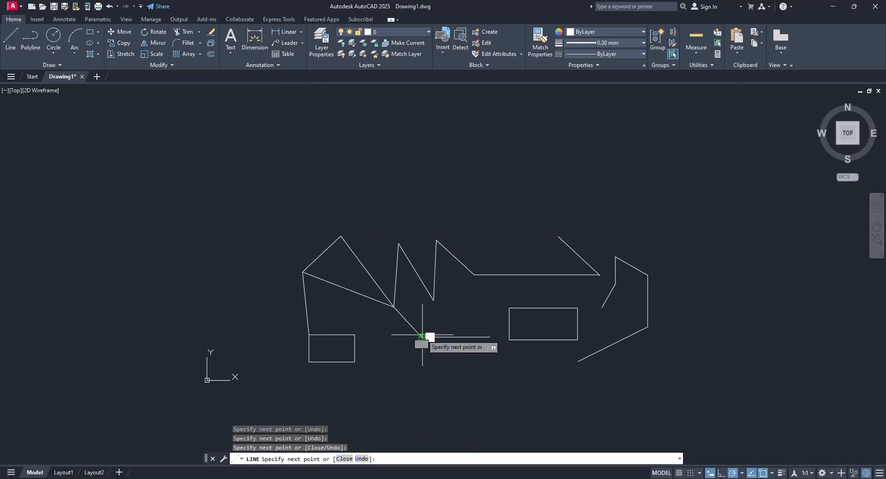
{"action": "left_click", "coordinate": [578, 361]}
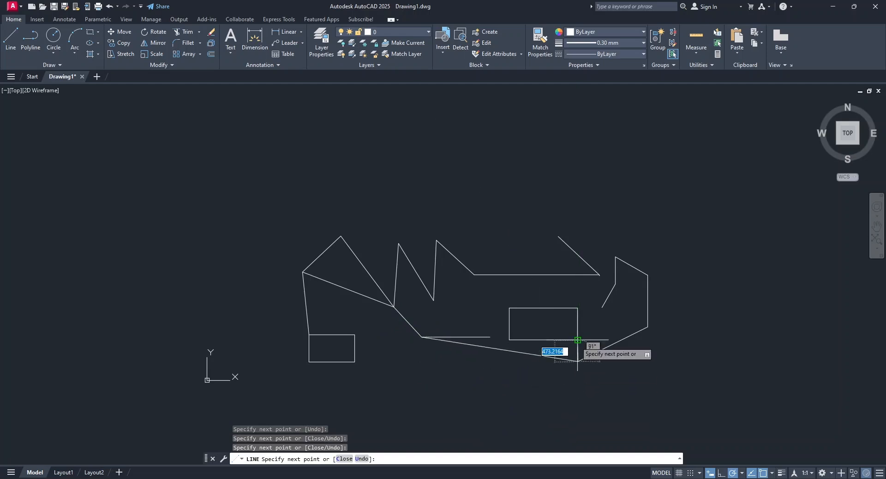
{"action": "left_click", "coordinate": [578, 340]}
{"action": "key", "text": "Return"}
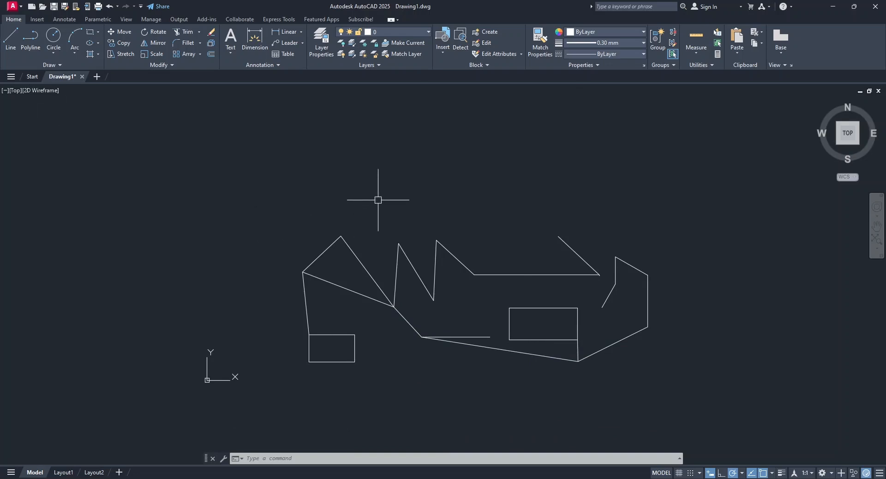
Turn polar tracking off and draw three connected line segments at free angles in the empty area above the existing shapes
{"action": "middle_click_drag", "start_coordinate": [378, 199], "coordinate": [359, 219]}
{"action": "left_click", "coordinate": [11, 38]}
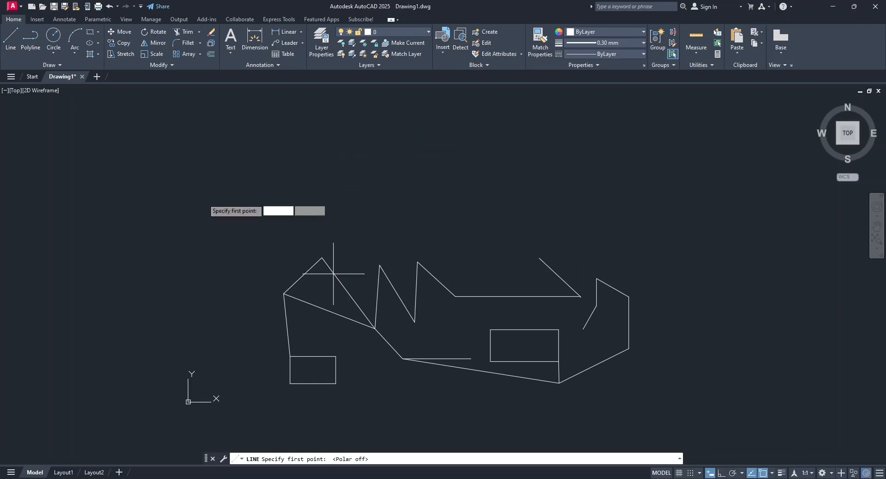
{"action": "left_click", "coordinate": [300, 169]}
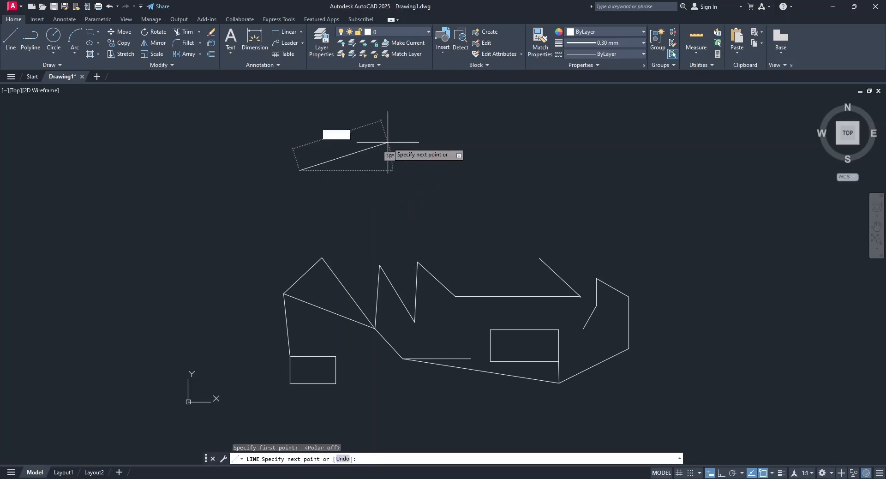
{"action": "left_click", "coordinate": [426, 130]}
{"action": "left_click", "coordinate": [484, 232]}
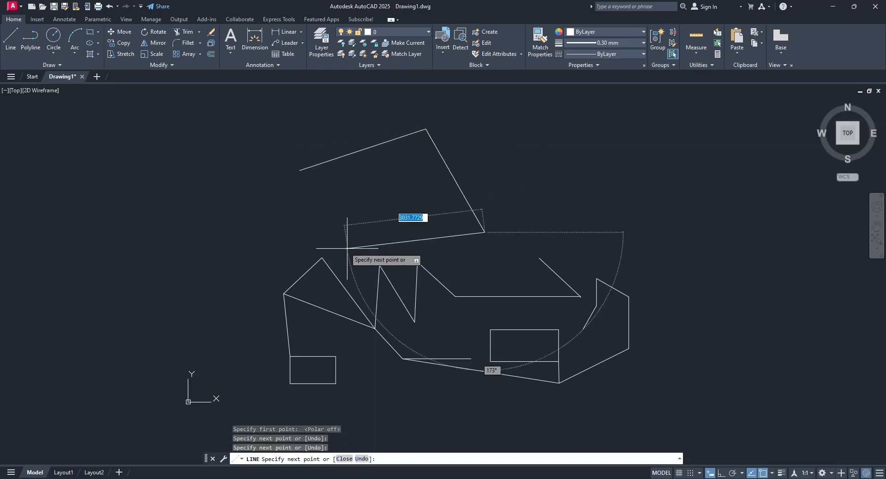
{"action": "left_click", "coordinate": [343, 261]}
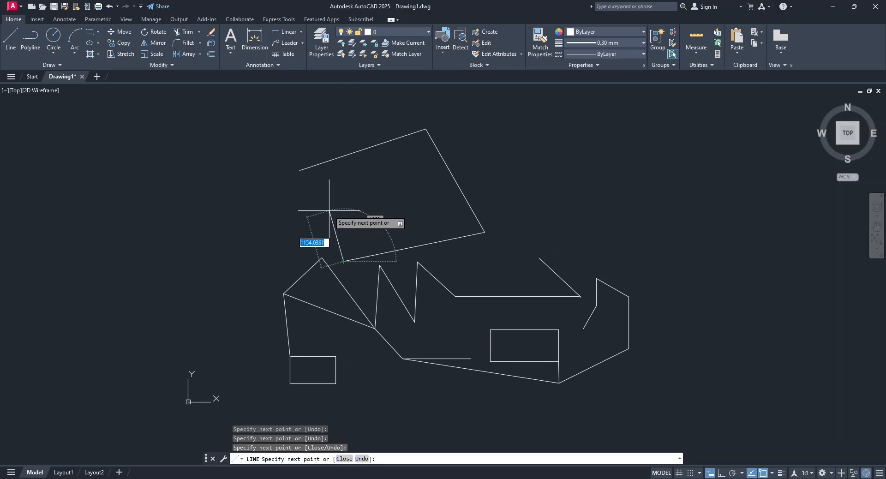
Using the Midpoint object snap, continue the line to the midpoint of the shape's first segment and across to the midpoint of its second segment
{"action": "left_click", "coordinate": [773, 474]}
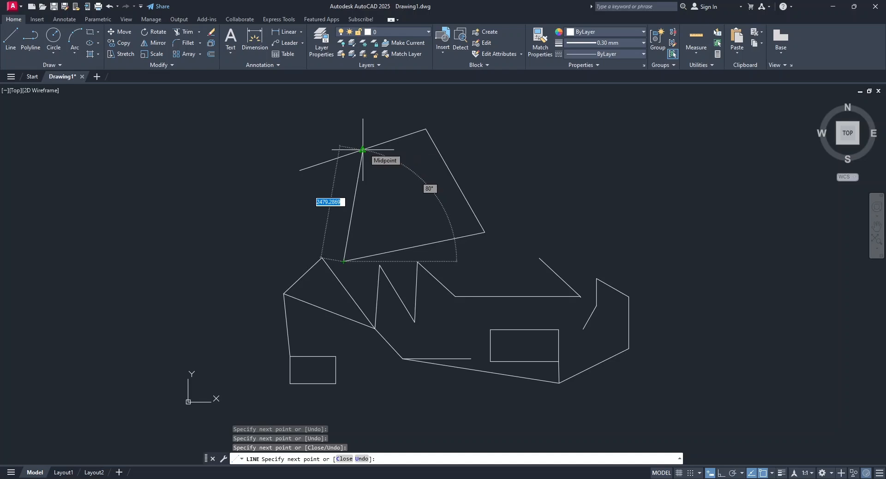
{"action": "scroll", "coordinate": [363, 150], "scroll_direction": "up", "scroll_amount": 4}
{"action": "left_click", "coordinate": [363, 150]}
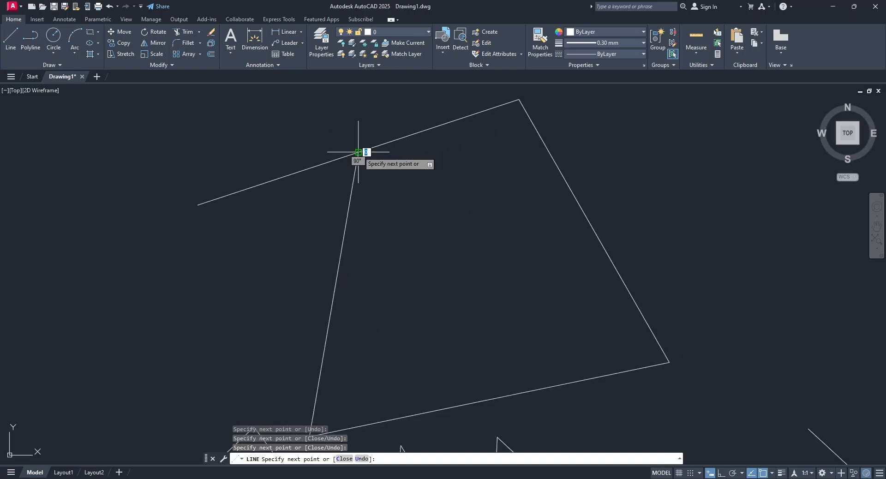
{"action": "scroll", "coordinate": [358, 152], "scroll_direction": "down", "scroll_amount": 2}
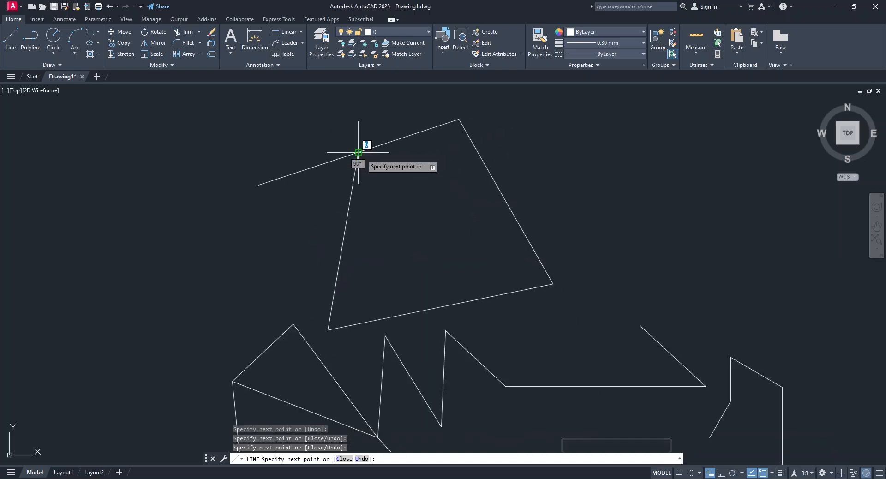
{"action": "left_click", "coordinate": [500, 212]}
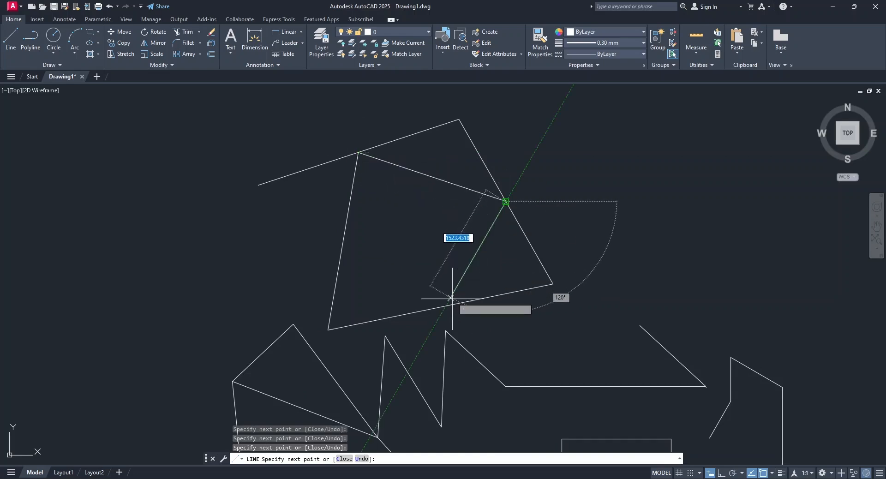
Turn object snap tracking off and continue the line through the midpoints of the next four segments, working inward
{"action": "left_click", "coordinate": [752, 473]}
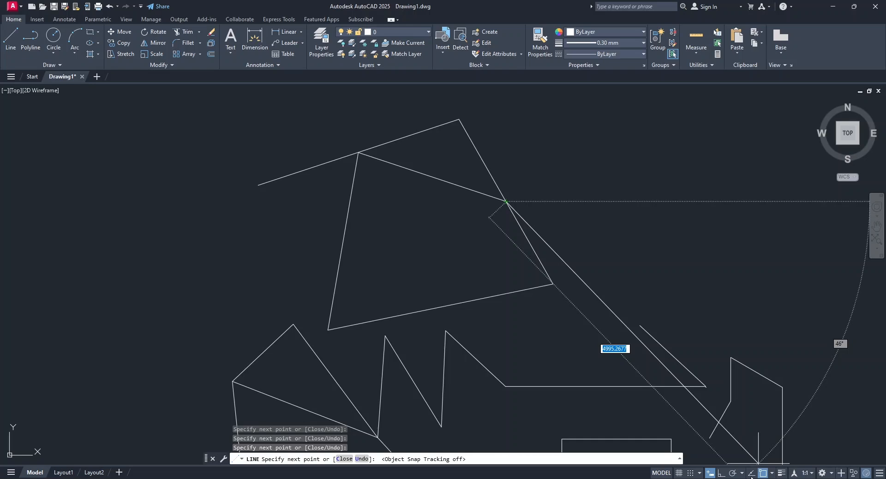
{"action": "left_click", "coordinate": [441, 307]}
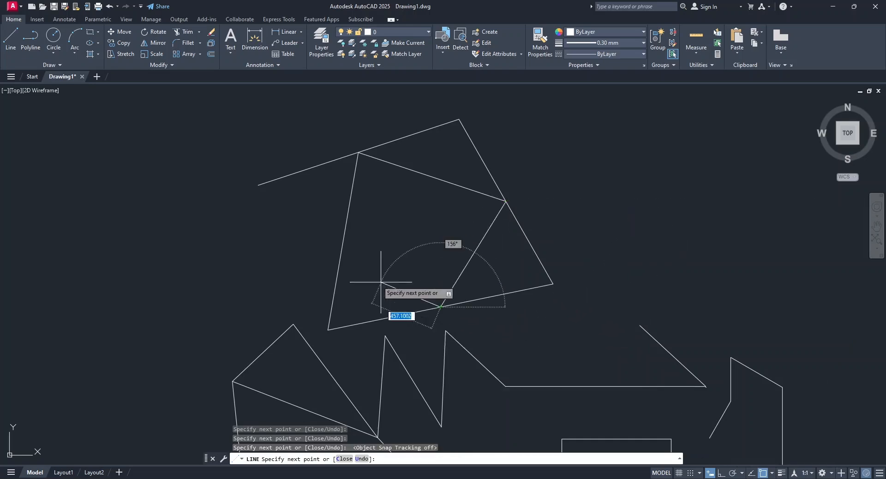
{"action": "left_click", "coordinate": [343, 240]}
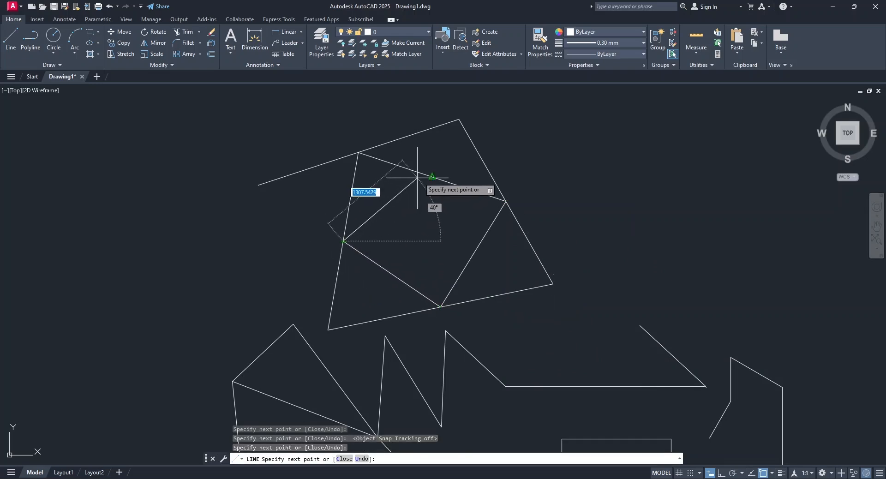
{"action": "left_click", "coordinate": [432, 176]}
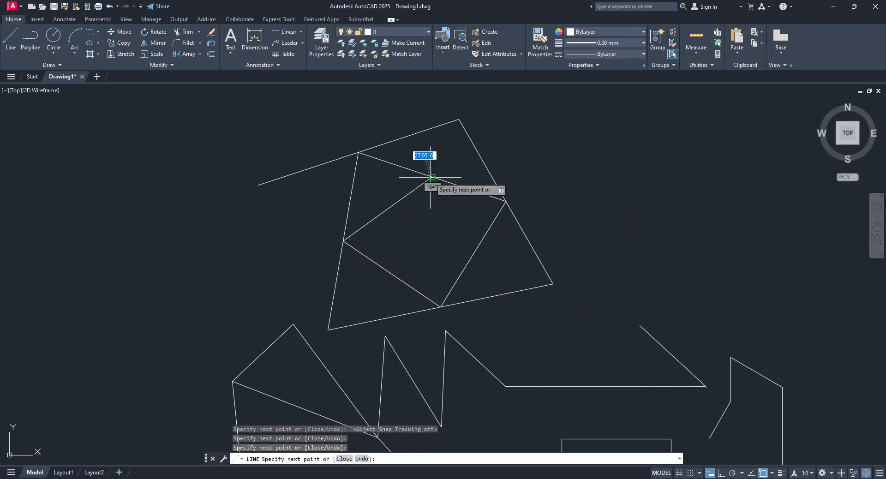
{"action": "left_click", "coordinate": [473, 254]}
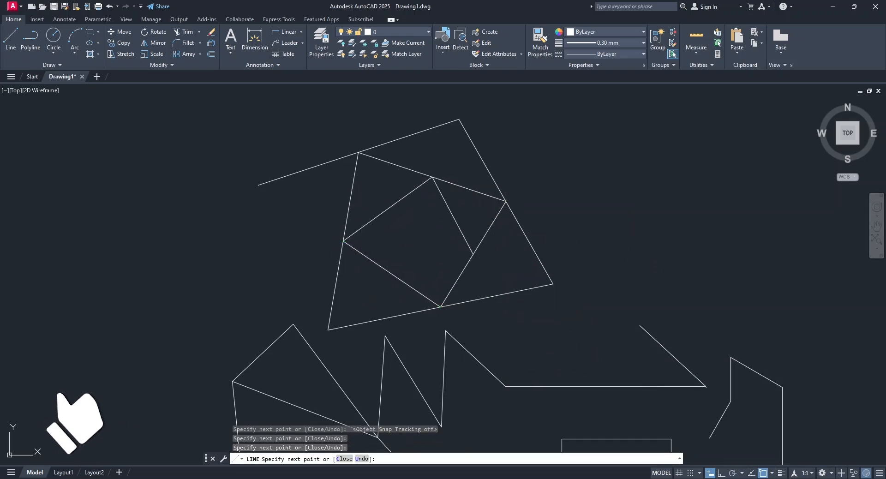
Keep joining successive segment midpoints toward the centre until a tight inward spiral is formed, and finish the line
{"action": "left_click", "coordinate": [392, 273]}
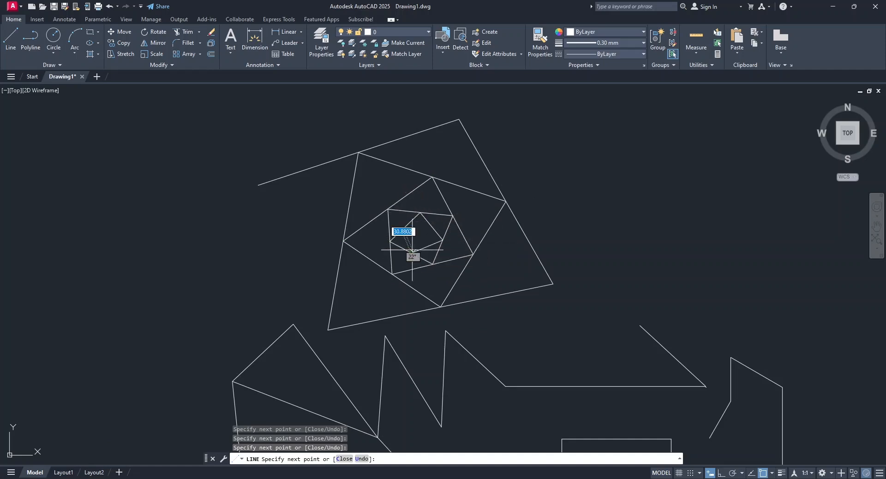
{"action": "scroll", "coordinate": [412, 250], "scroll_direction": "up", "scroll_amount": 2}
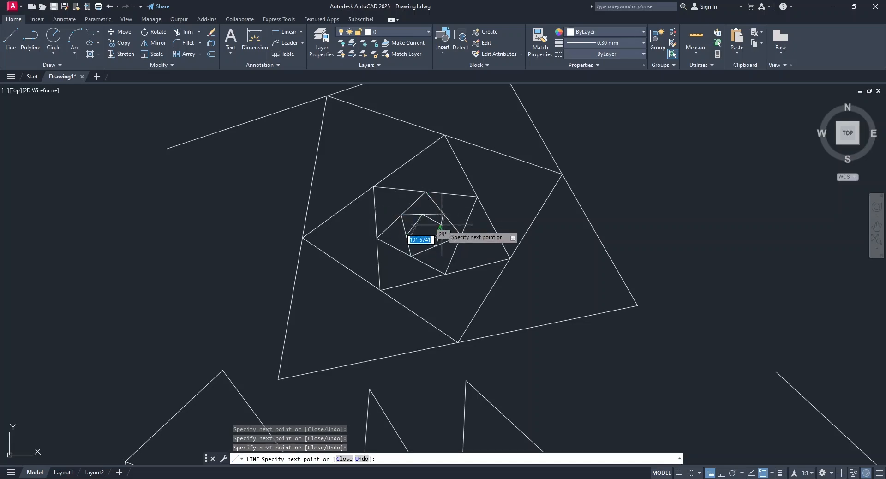
{"action": "left_click", "coordinate": [421, 240]}
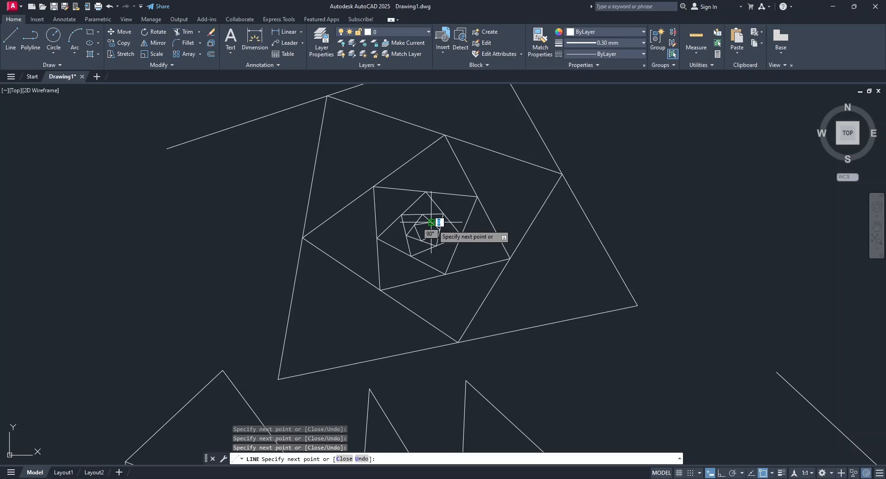
{"action": "scroll", "coordinate": [431, 222], "scroll_direction": "down", "scroll_amount": 4}
{"action": "key", "text": "Return"}
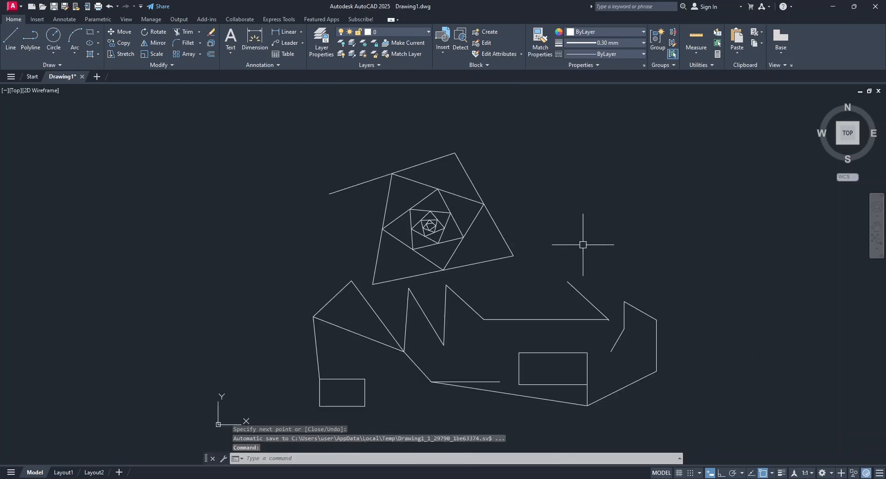